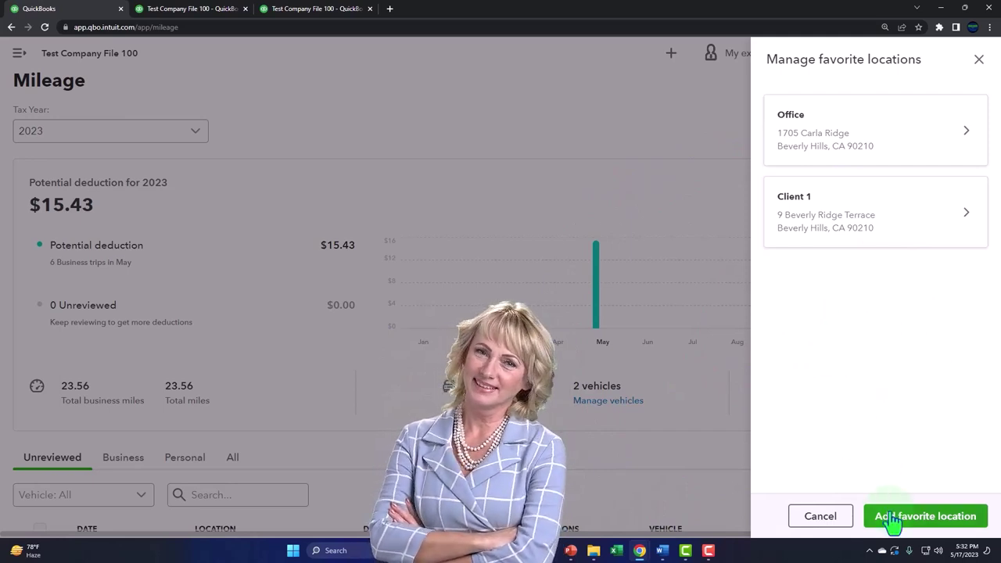
left_click(891, 521)
left_click(777, 128)
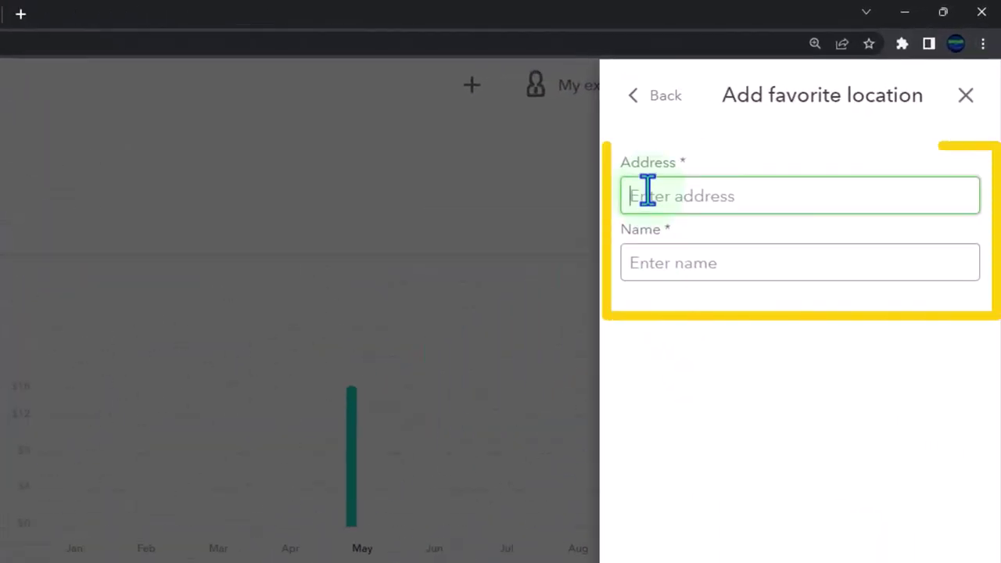
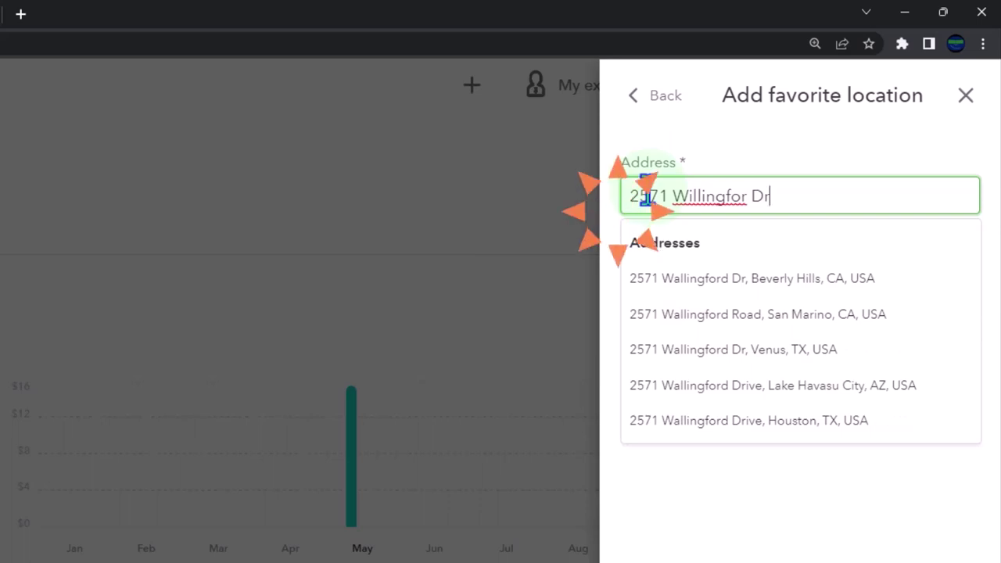
left_click(829, 279)
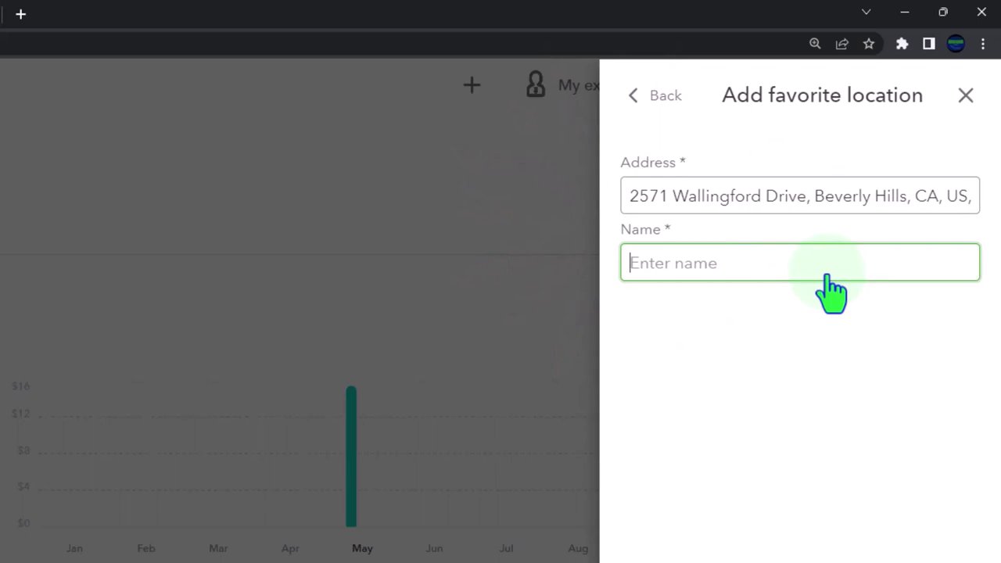
type("Ci")
key("BackSpace")
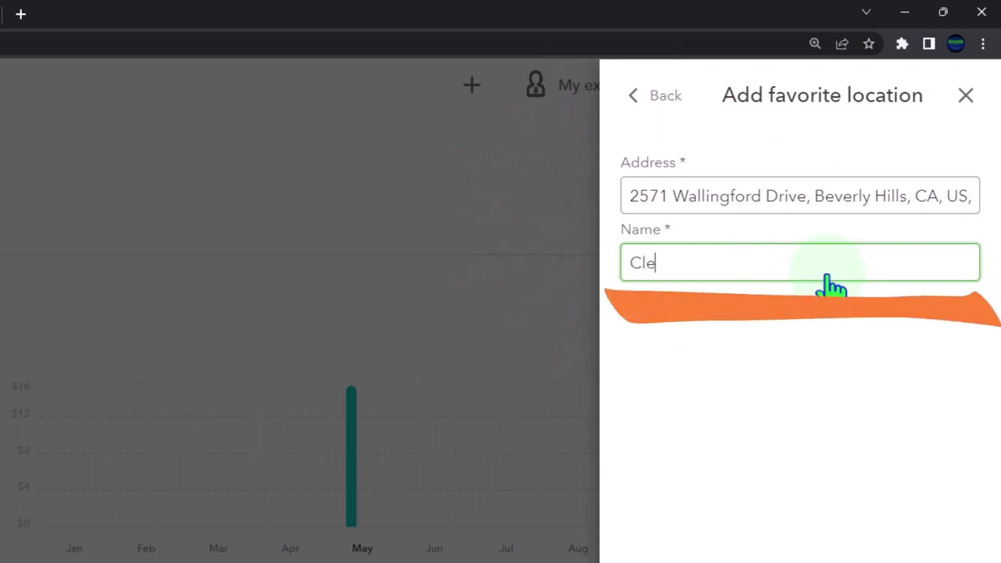
type("lient 2")
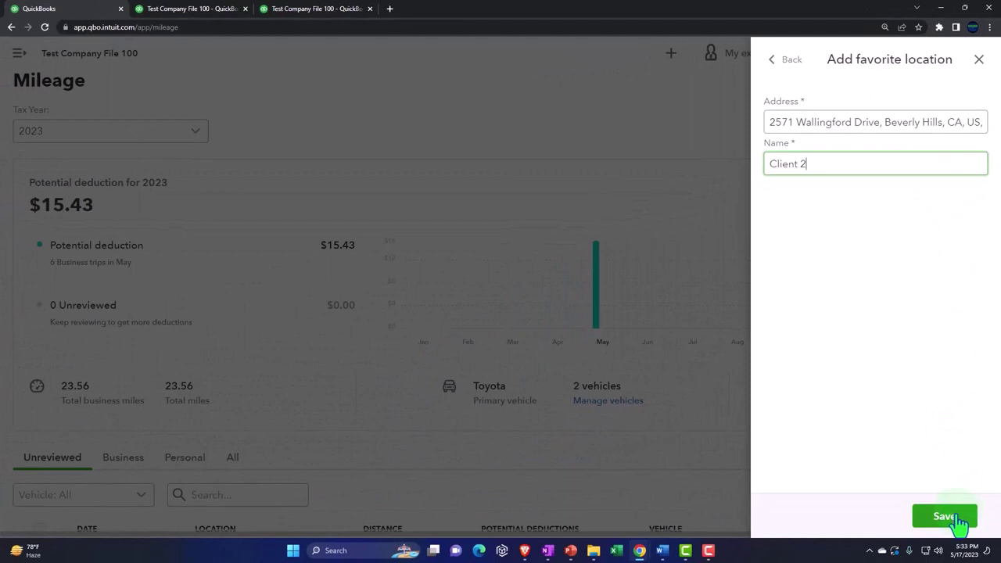
left_click(959, 525)
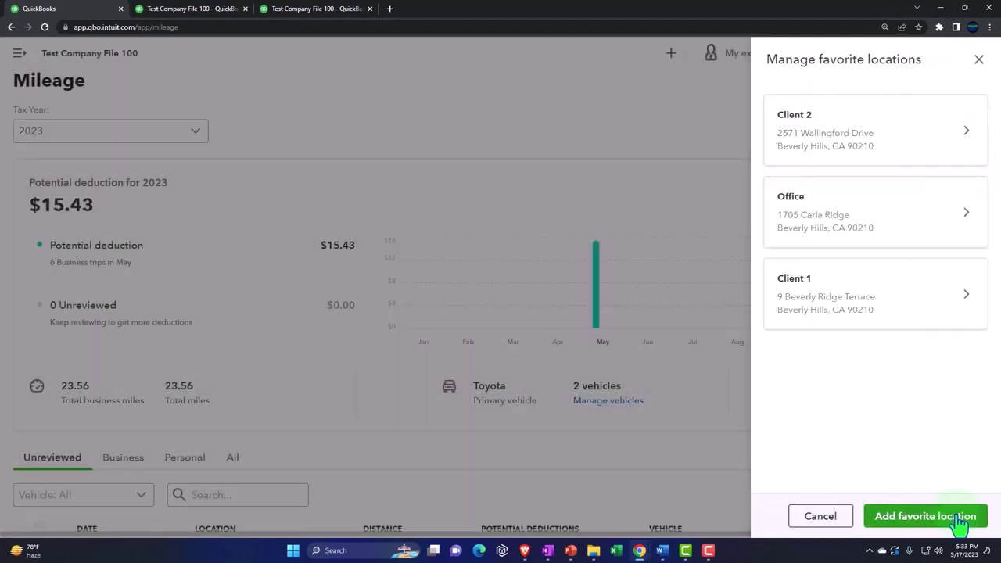
Step: Start a new trip in the Ford from Office to Client 2
left_click(979, 61)
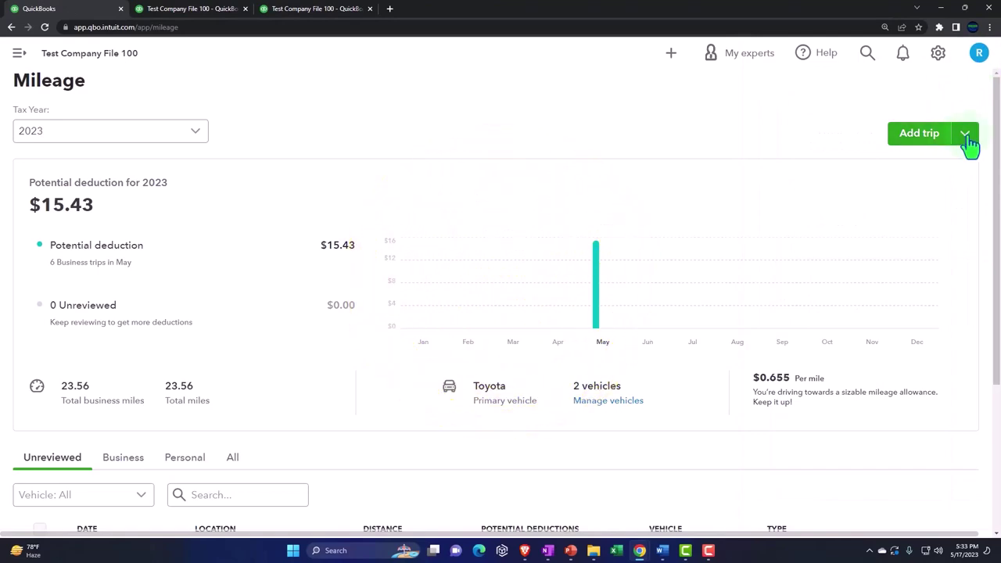
left_click(920, 142)
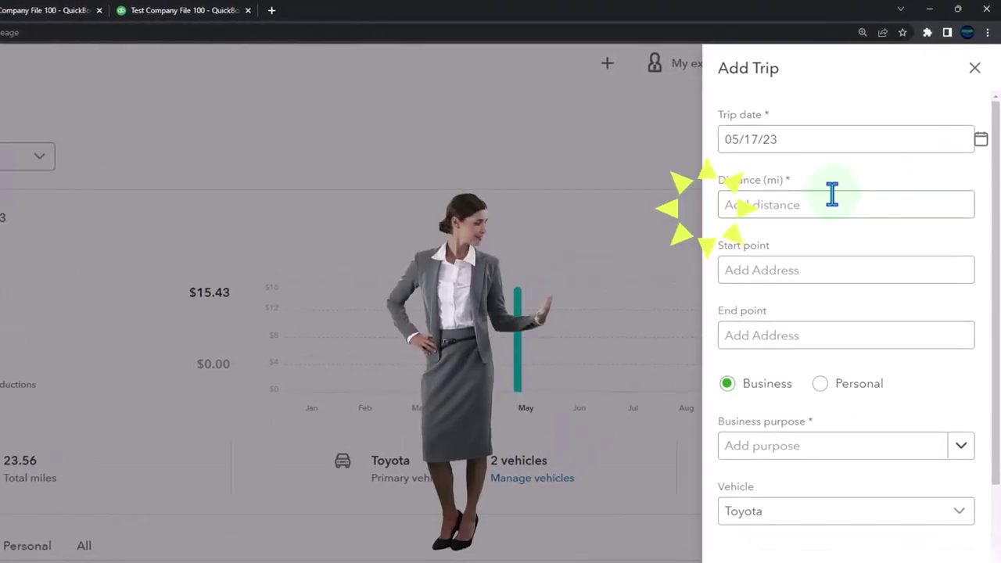
left_click(960, 517)
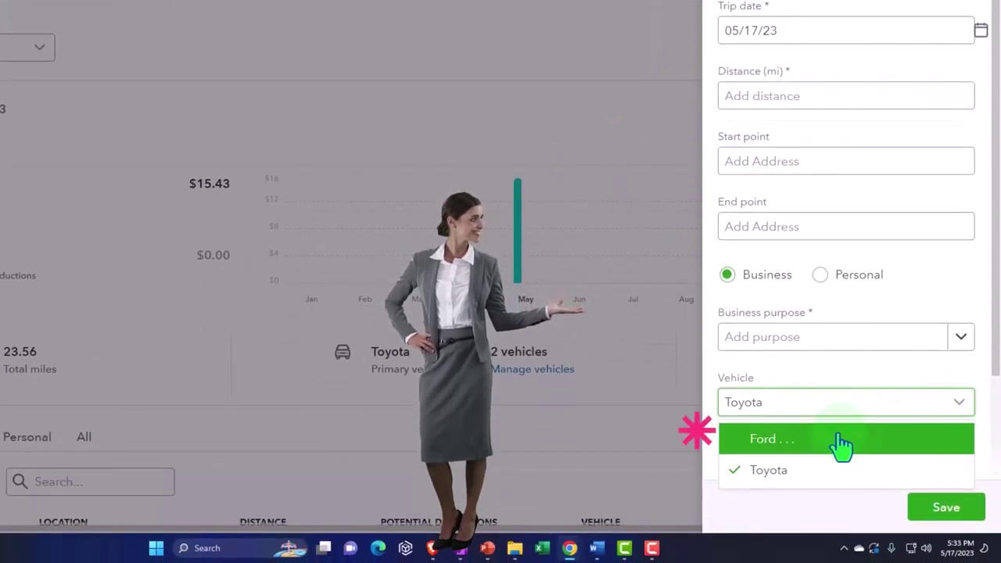
left_click(842, 444)
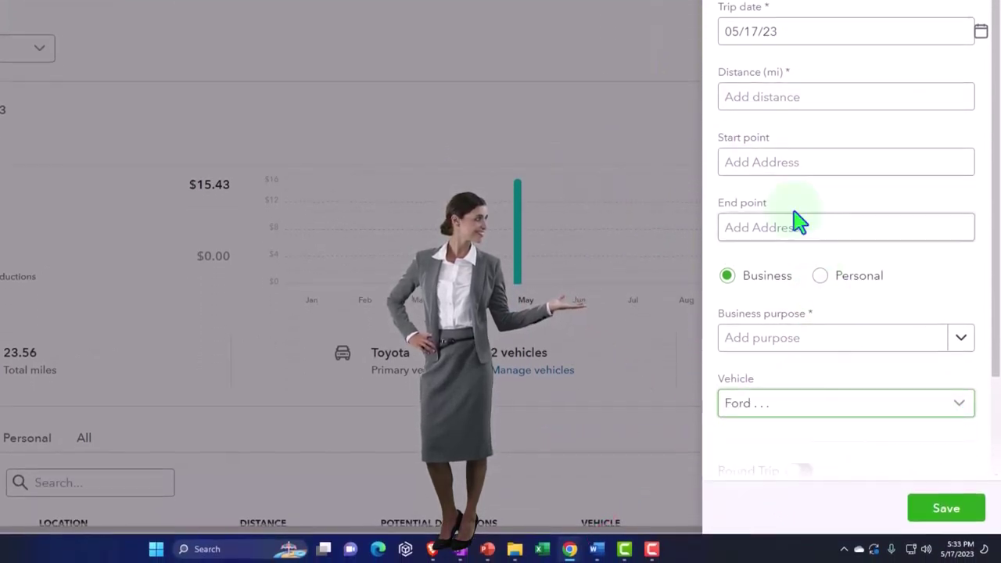
left_click(767, 161)
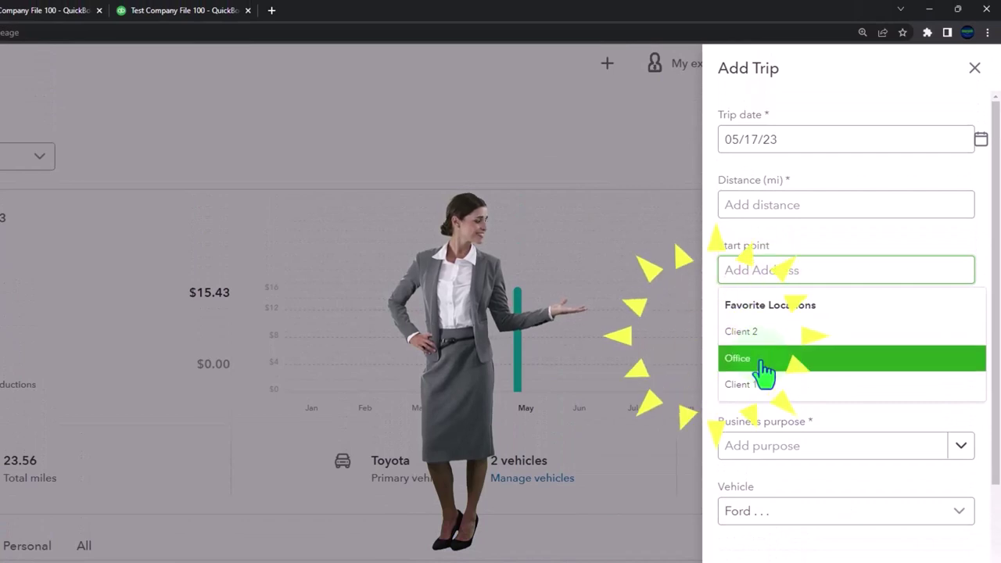
left_click(761, 362)
left_click(772, 338)
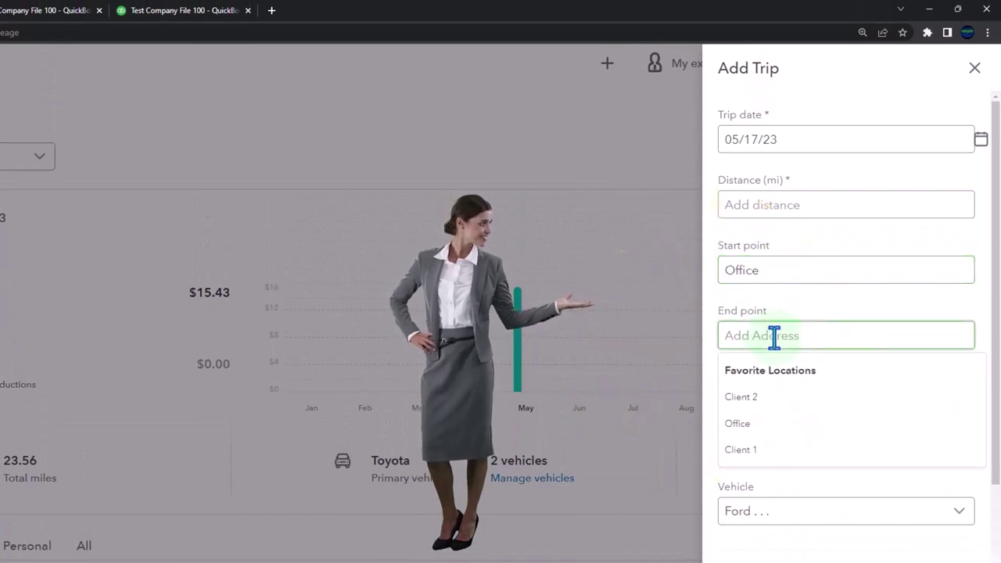
left_click(772, 395)
Step: Set the purpose to Meeting with client, make it a round trip, and save
scroll(766, 404, "down", 1)
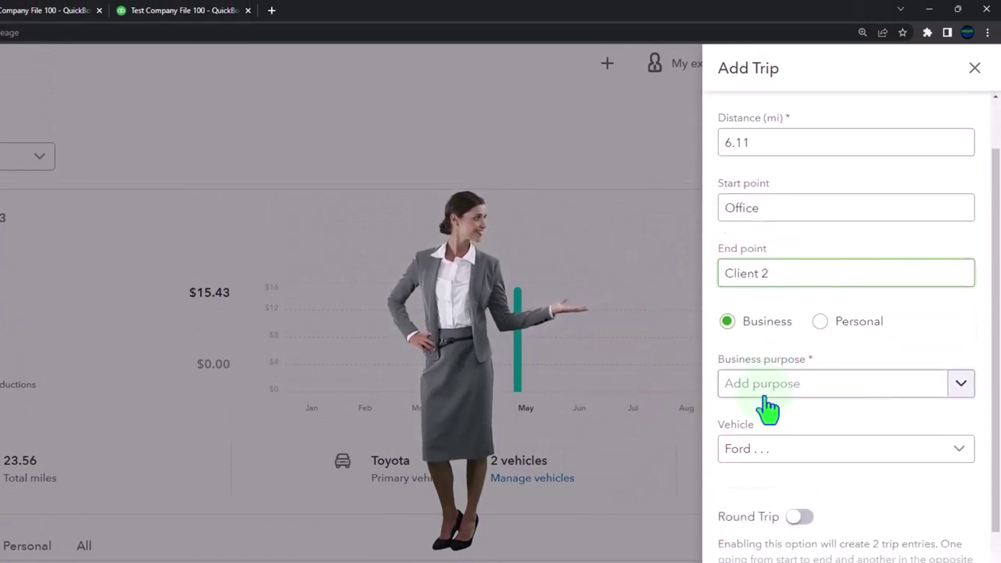
left_click(966, 385)
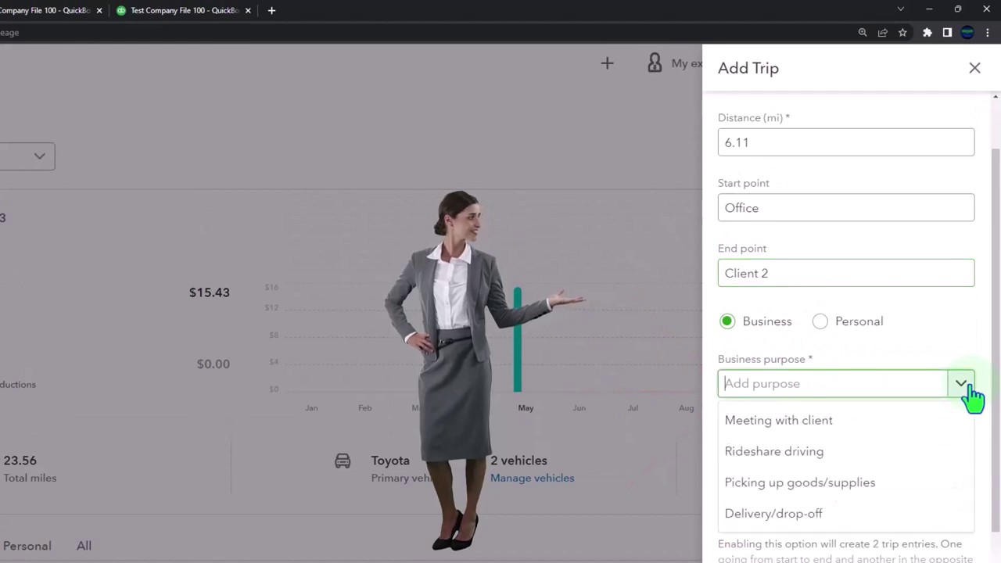
left_click(883, 430)
scroll(860, 454, "down", 1)
left_click(801, 457)
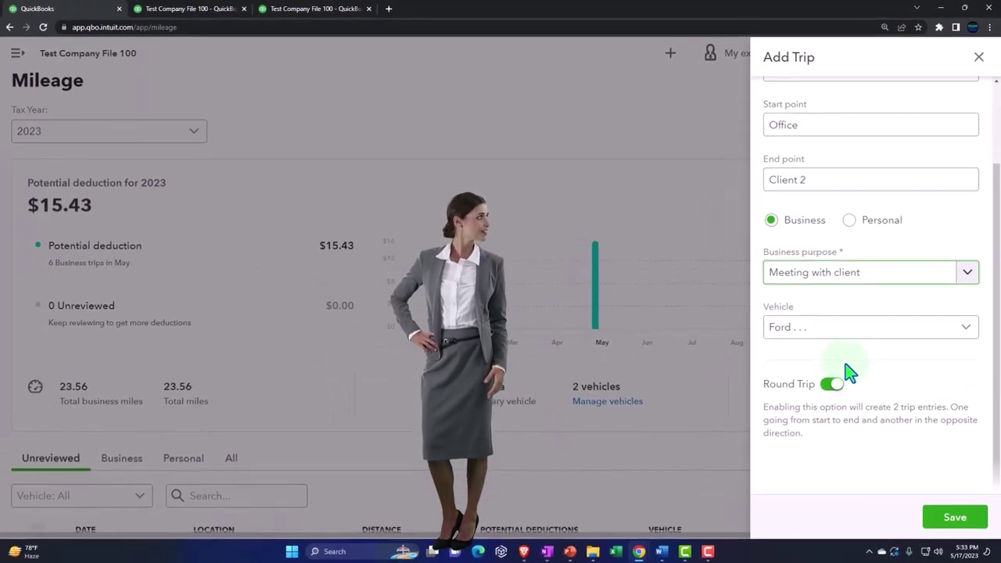
left_click(954, 516)
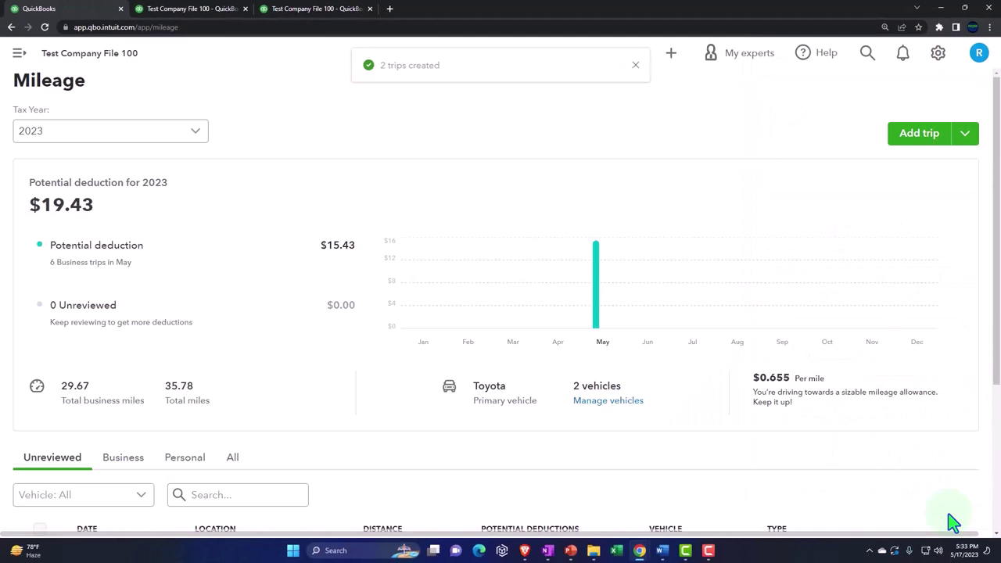
Step: Mark the unreviewed Client 2-to-Office trip as Business with purpose Meeting with client
scroll(415, 376, "down", 2)
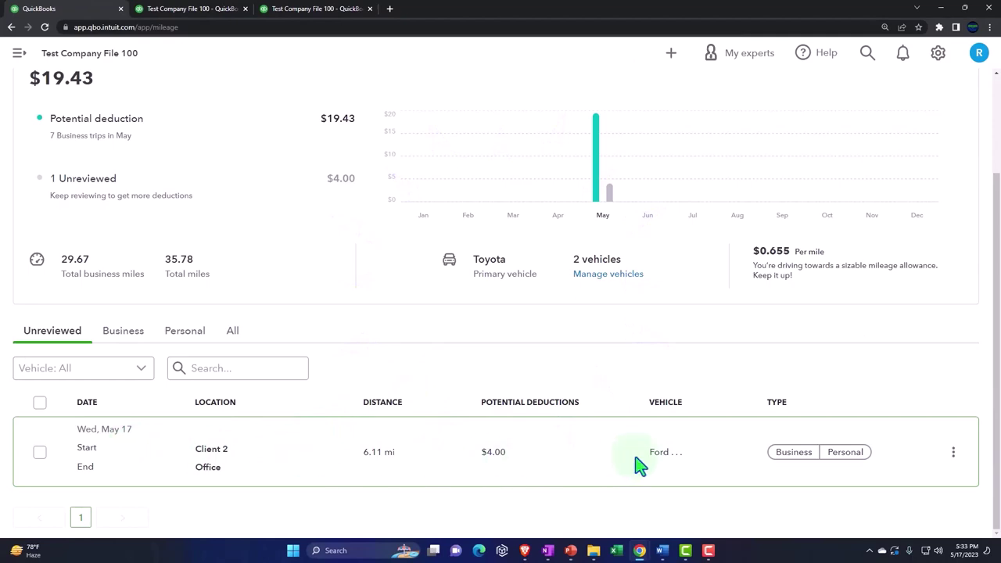
left_click(792, 455)
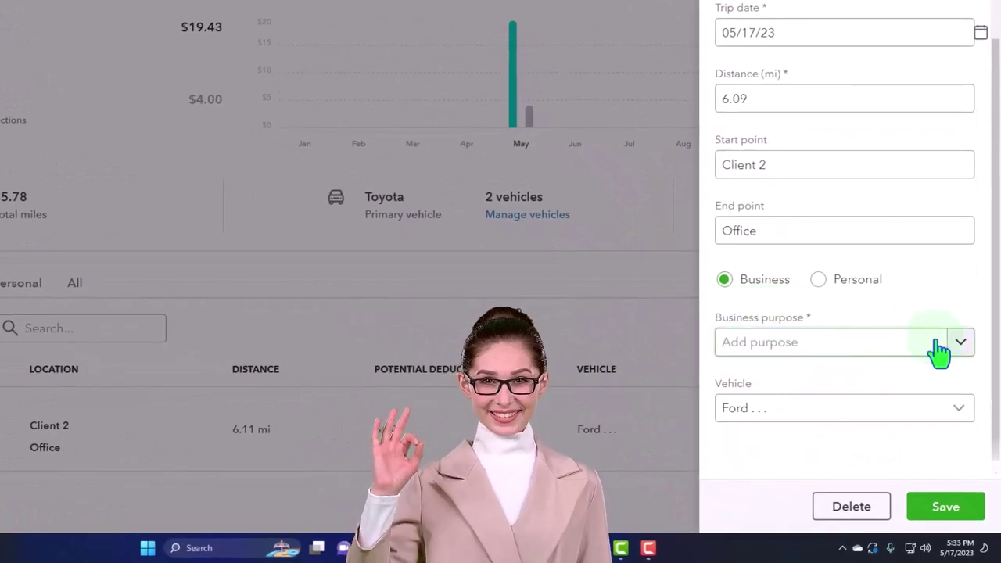
left_click(941, 344)
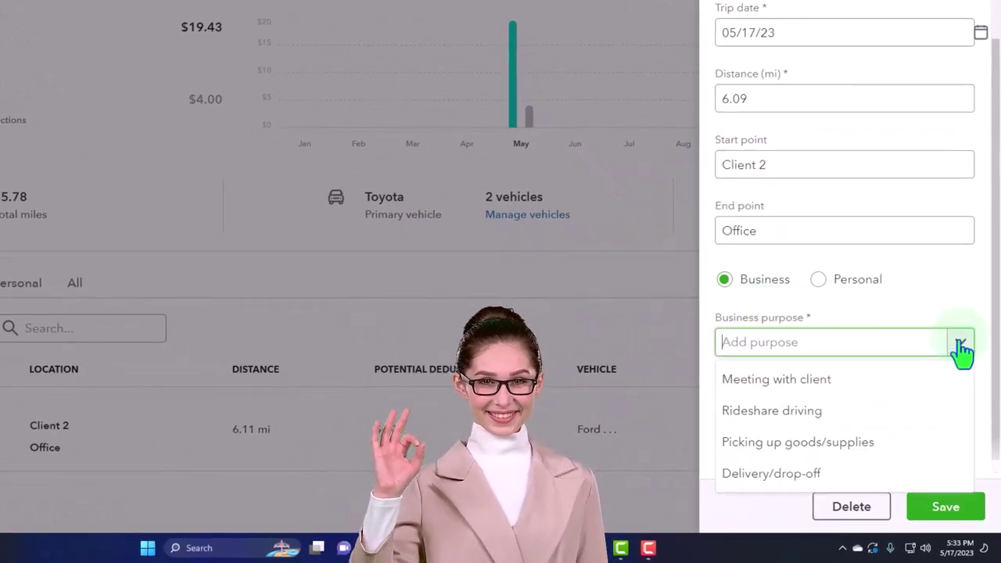
left_click(915, 376)
left_click(927, 507)
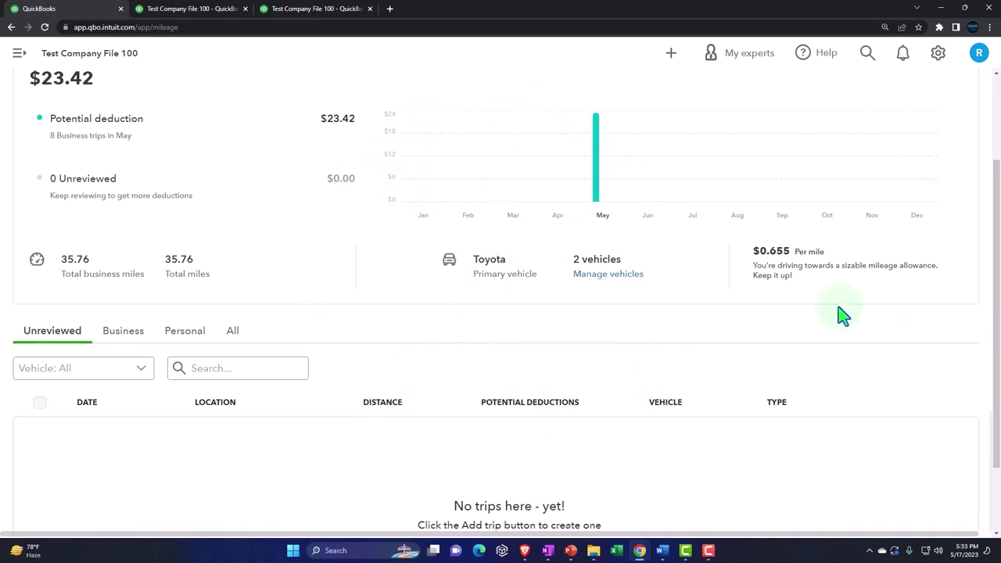
scroll(899, 190, "up", 2)
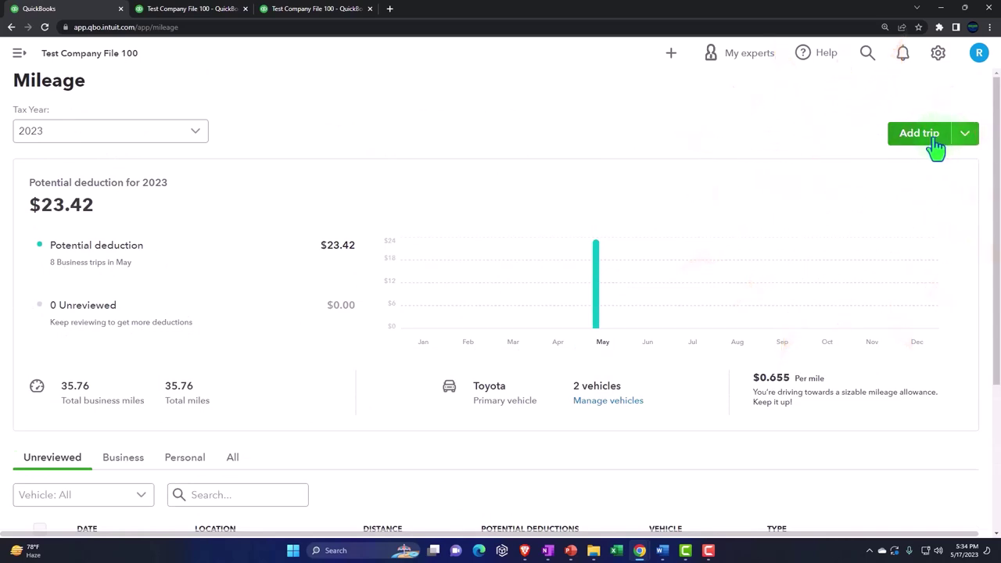
Step: Begin a new trip dated June 2, 2023, starting from Office
left_click(936, 147)
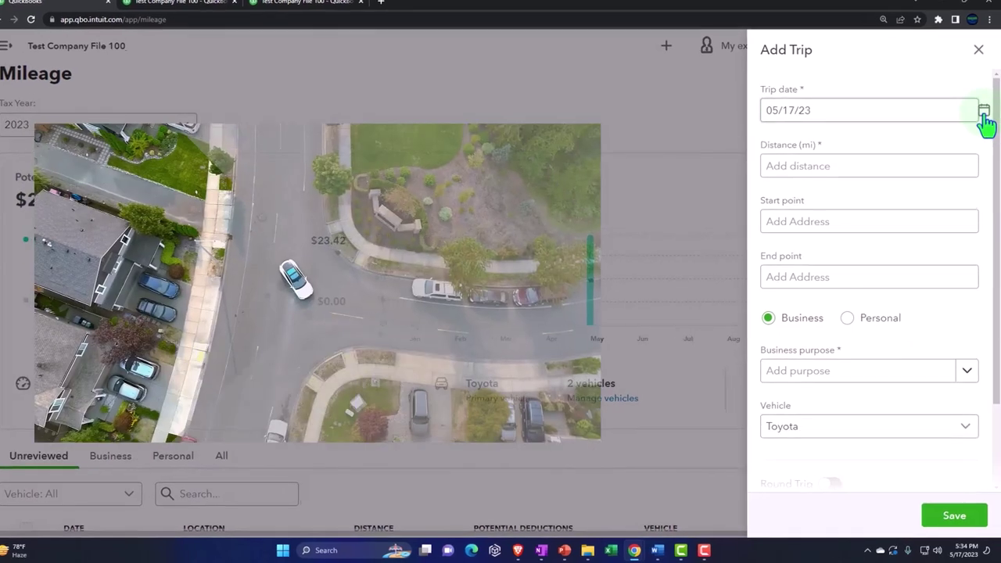
left_click(983, 117)
left_click(907, 154)
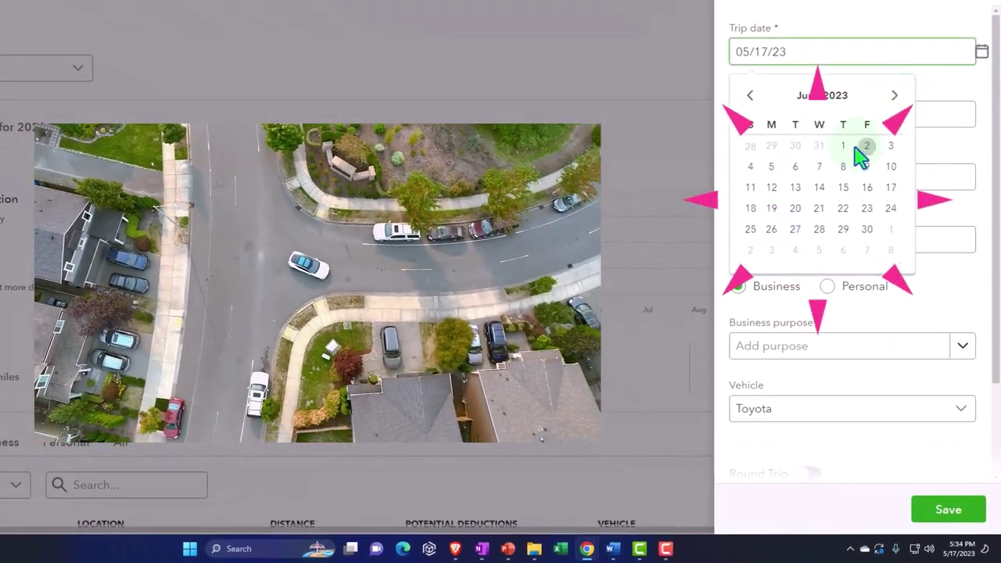
left_click(865, 147)
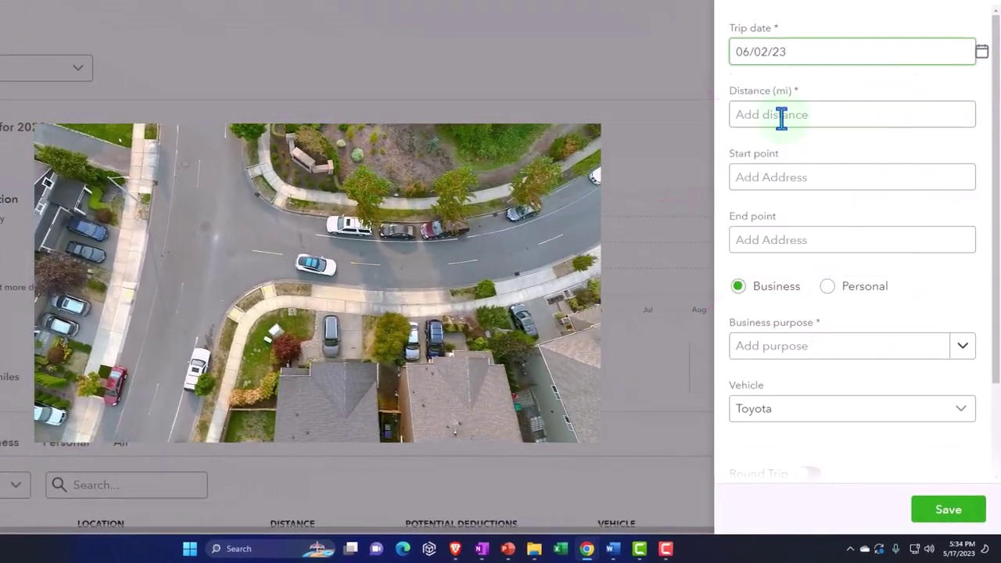
left_click(779, 176)
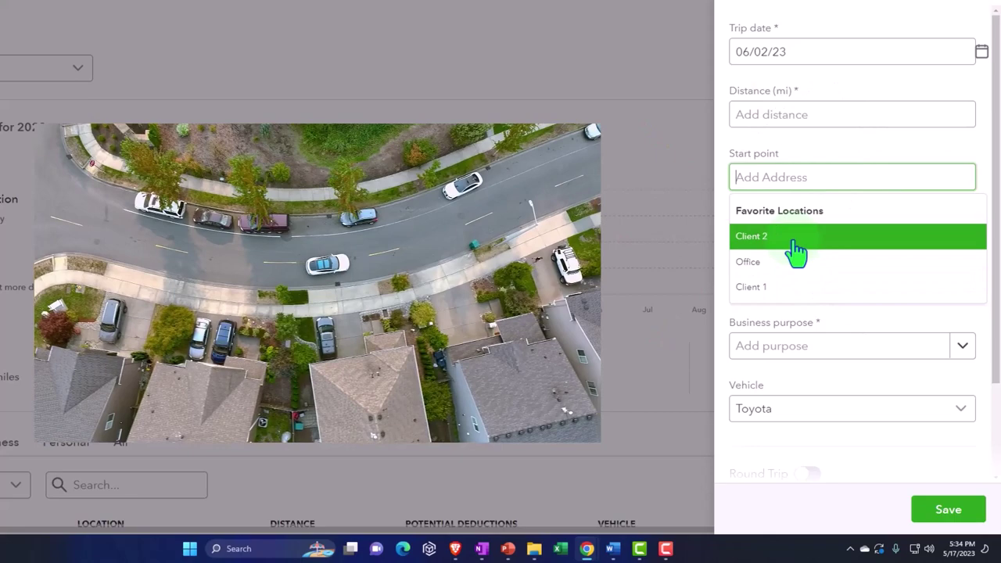
left_click(790, 263)
left_click(766, 241)
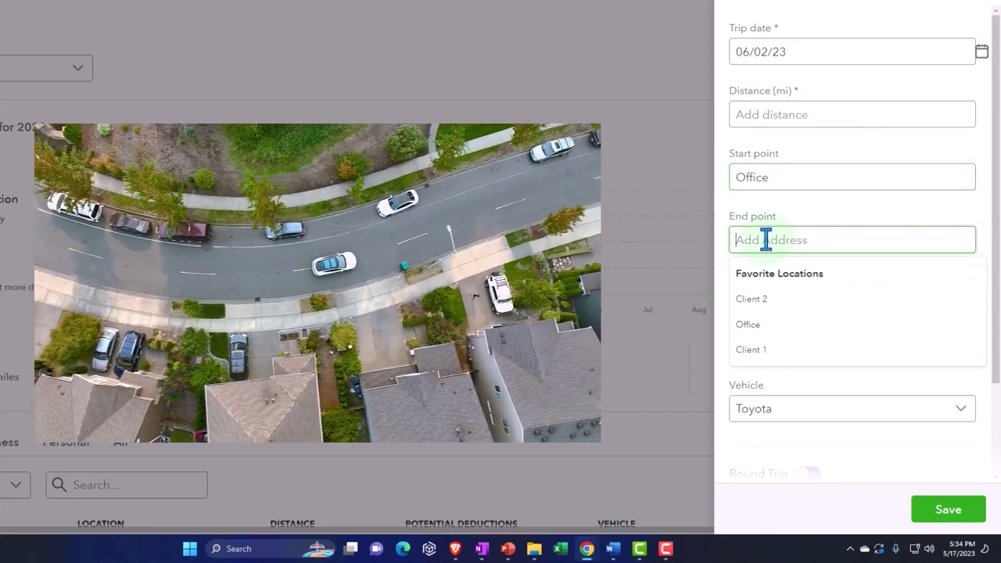
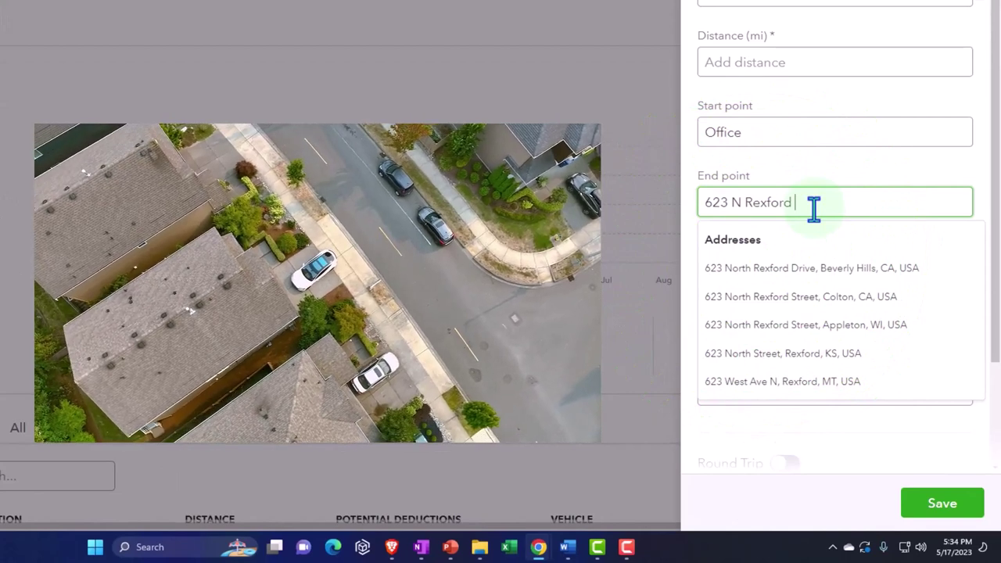
left_click(824, 268)
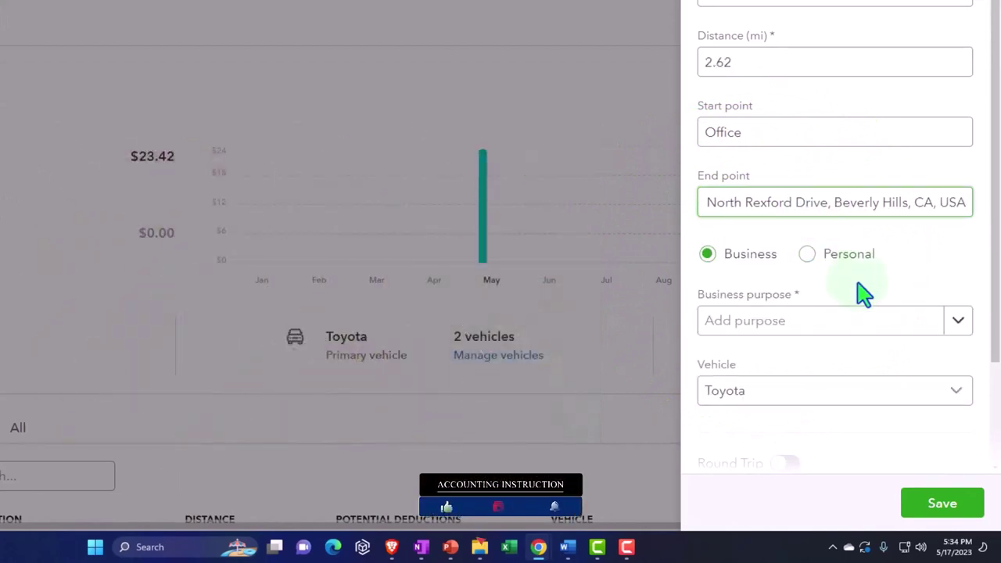
Step: Assign the Ford, mark the trip Personal with purpose Charity, and save as a round trip
scroll(861, 290, "down", 1)
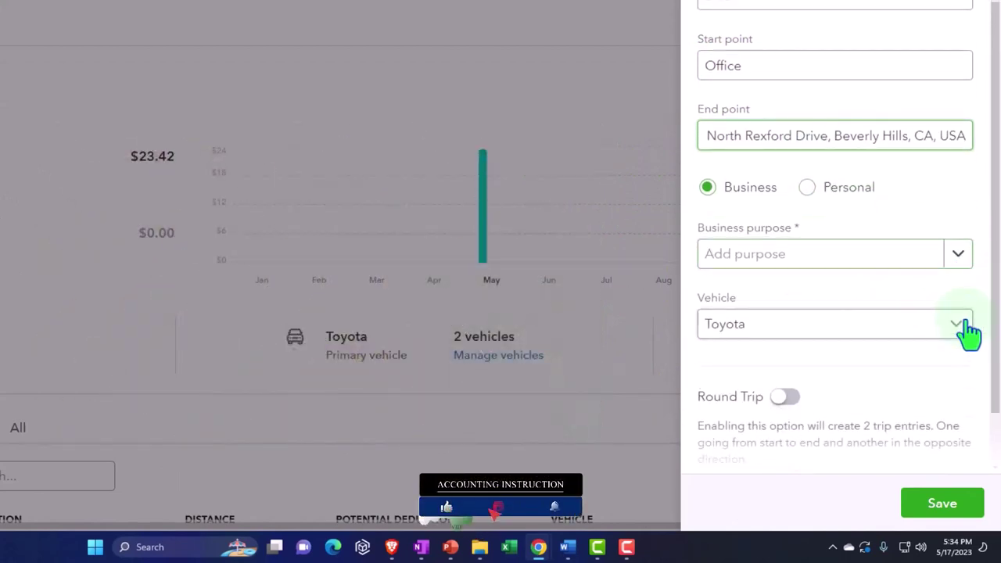
left_click(962, 327)
left_click(888, 362)
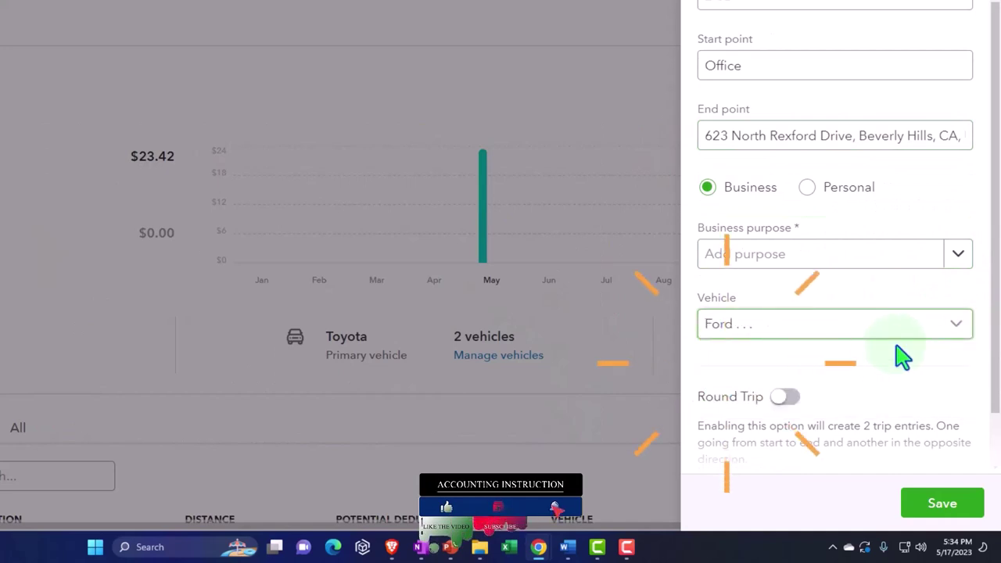
left_click(958, 258)
left_click(850, 308)
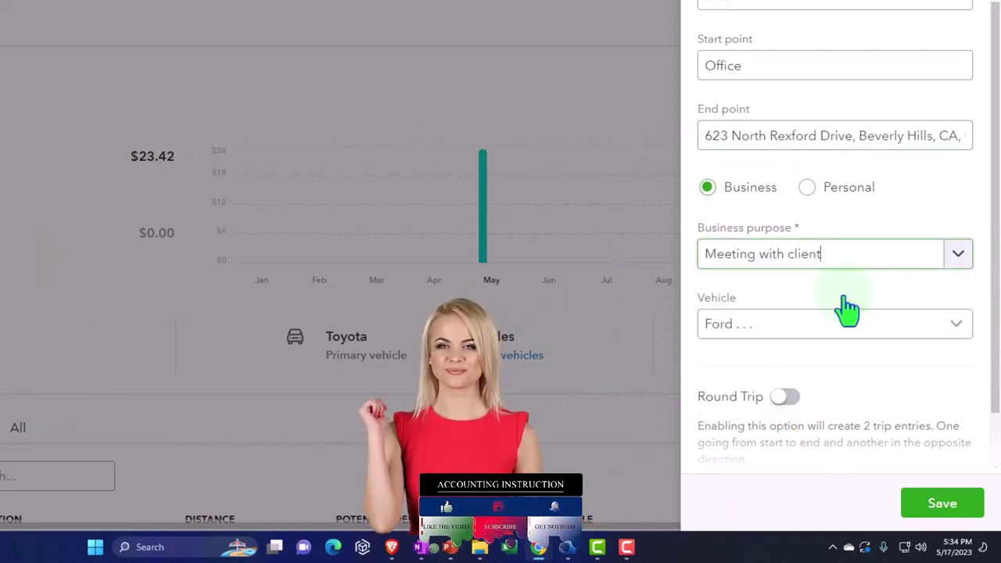
scroll(849, 308, "down", 1)
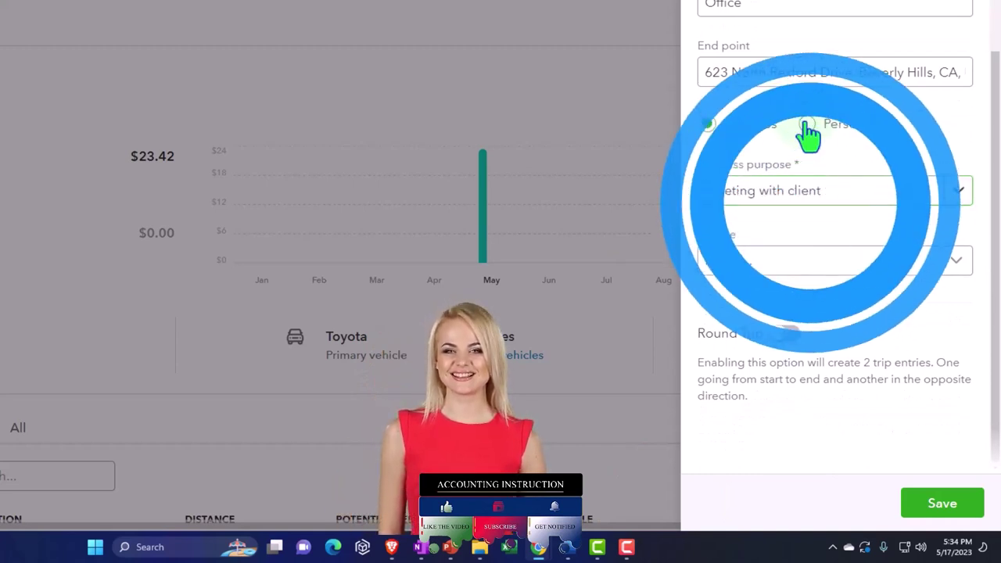
left_click(807, 125)
left_click(955, 192)
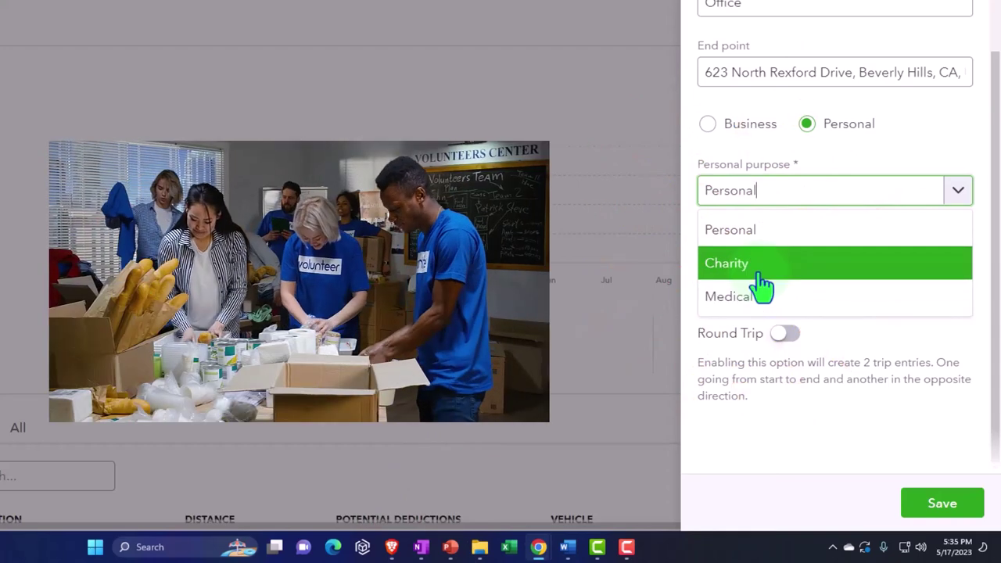
left_click(759, 270)
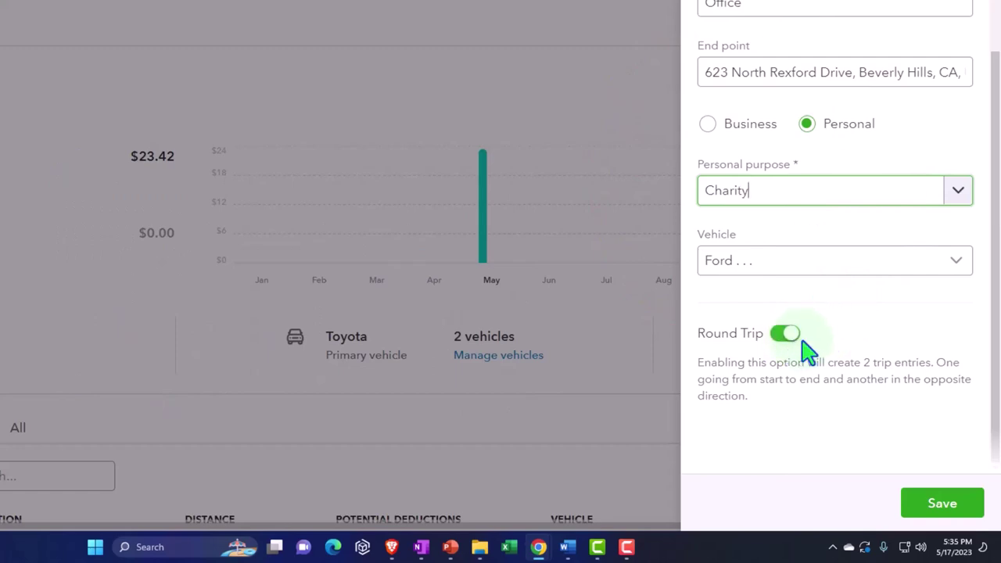
left_click(936, 510)
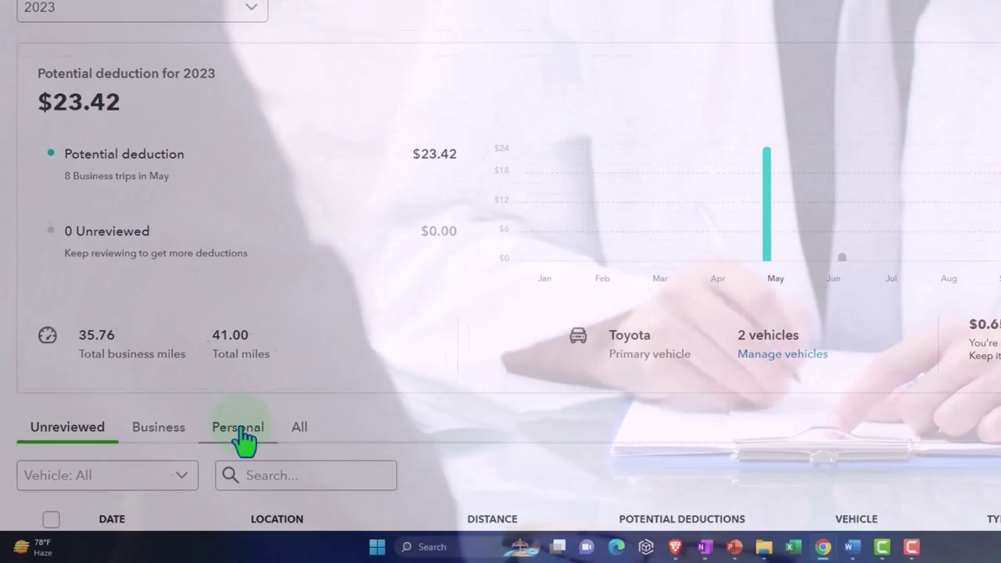
left_click(243, 430)
scroll(527, 388, "down", 3)
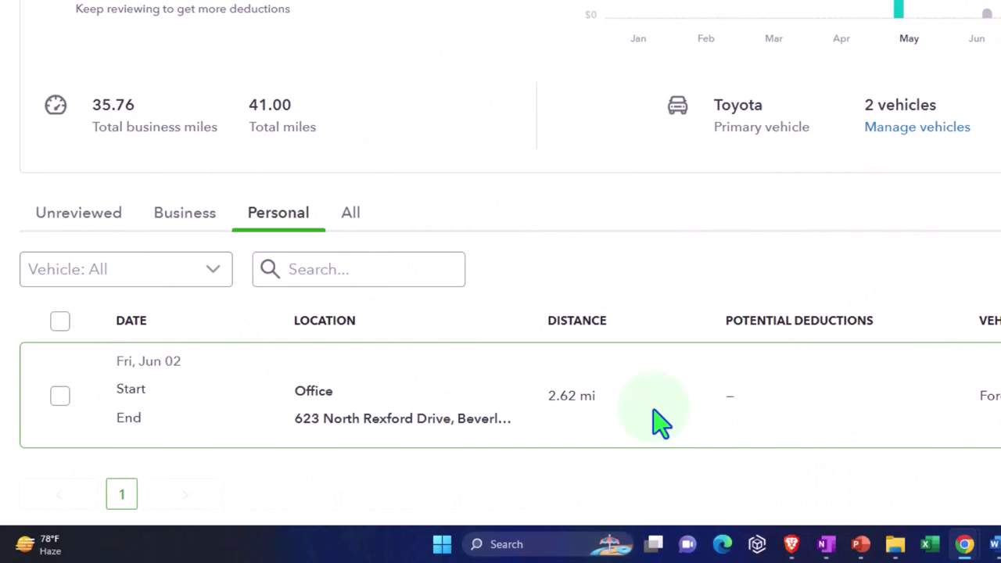
left_click(661, 423)
left_click(78, 213)
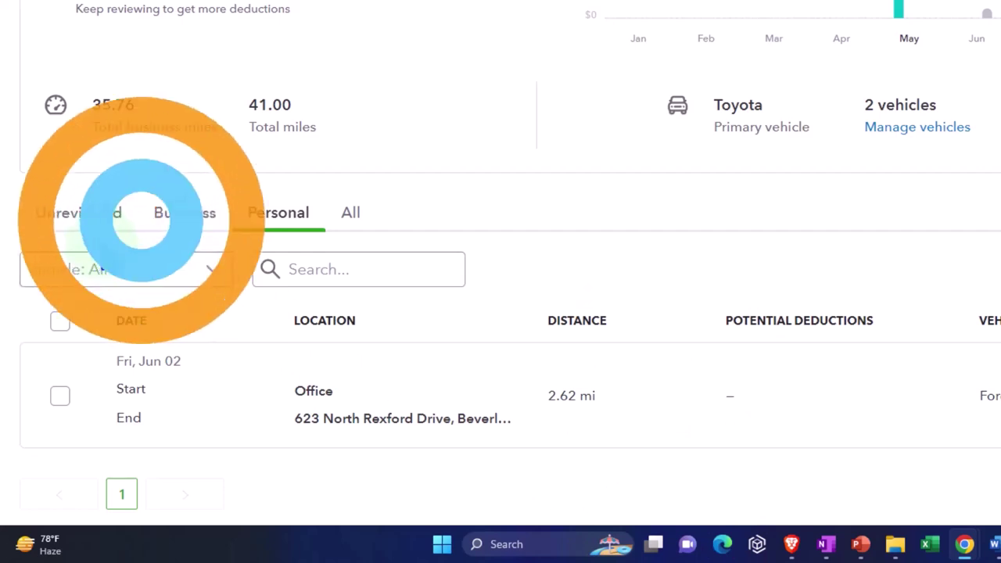
scroll(852, 356, "up", 2)
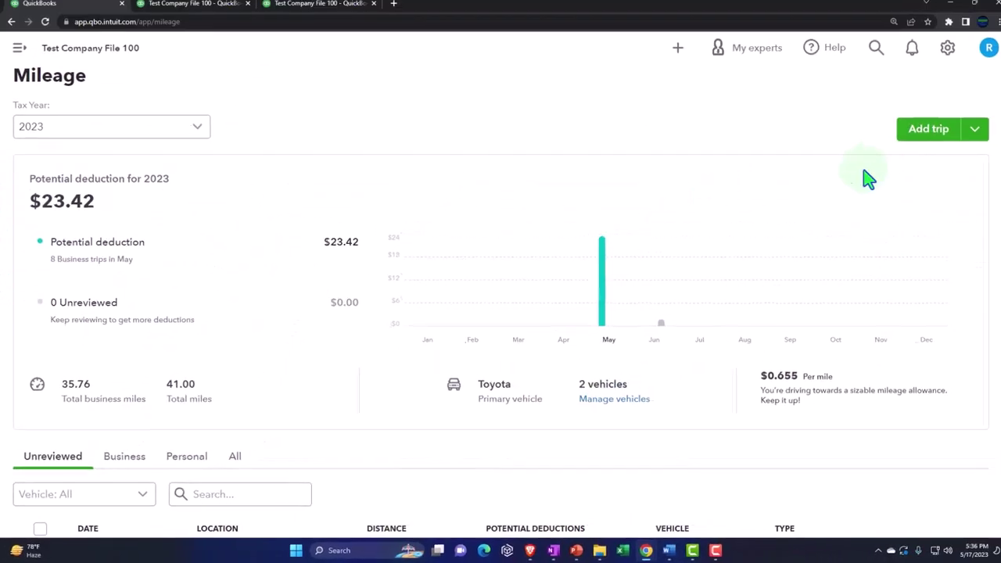
left_click(919, 134)
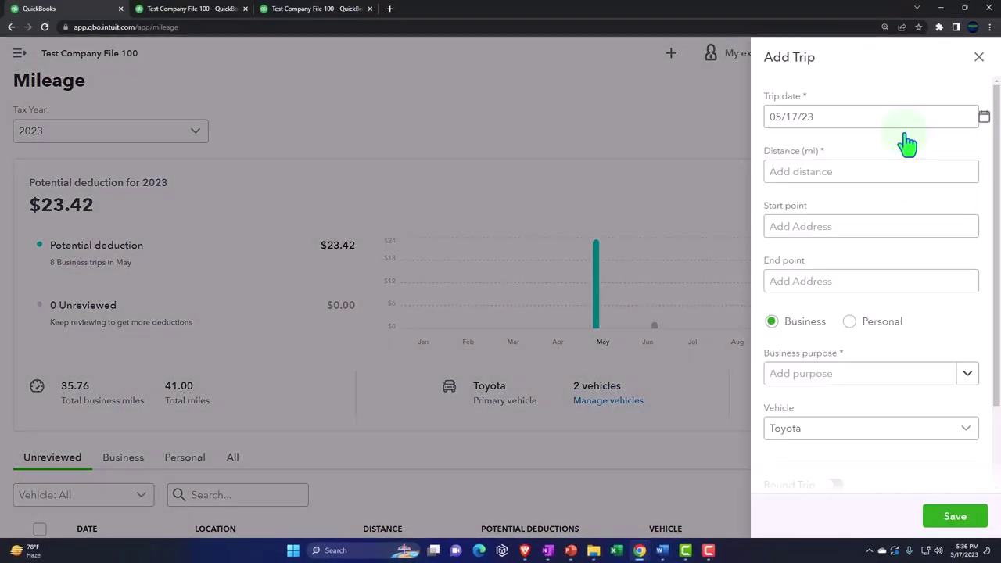
left_click(814, 224)
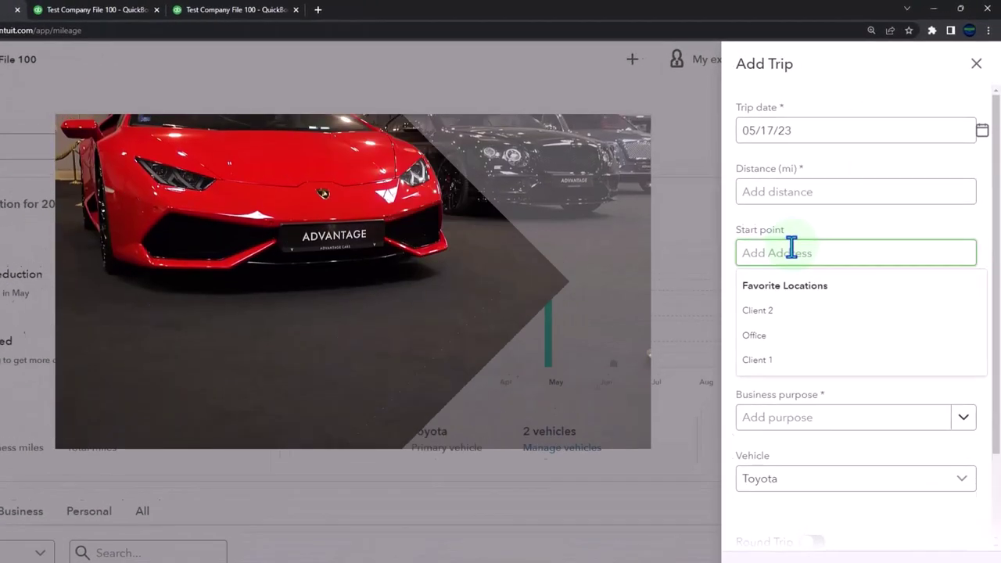
left_click(770, 373)
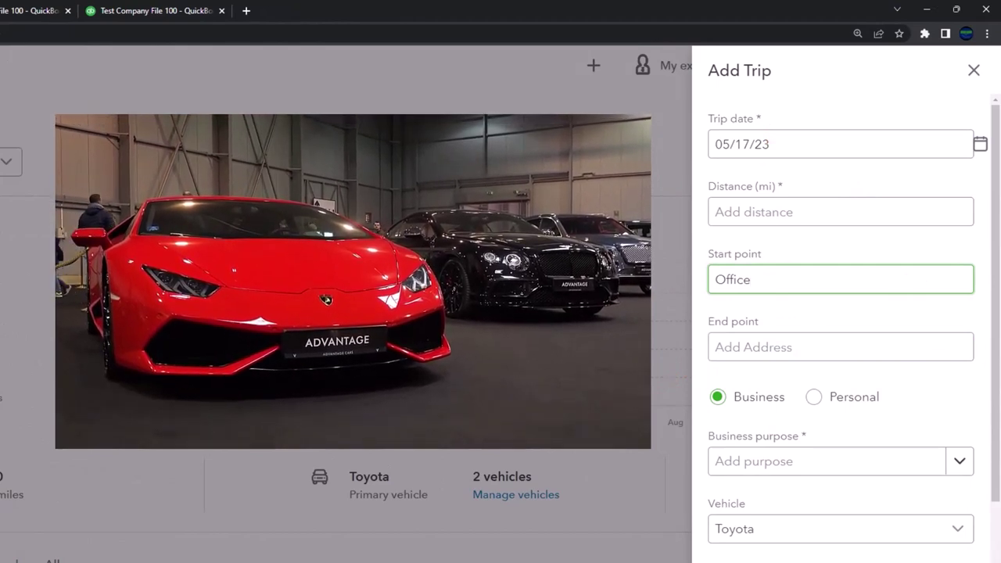
left_click(778, 345)
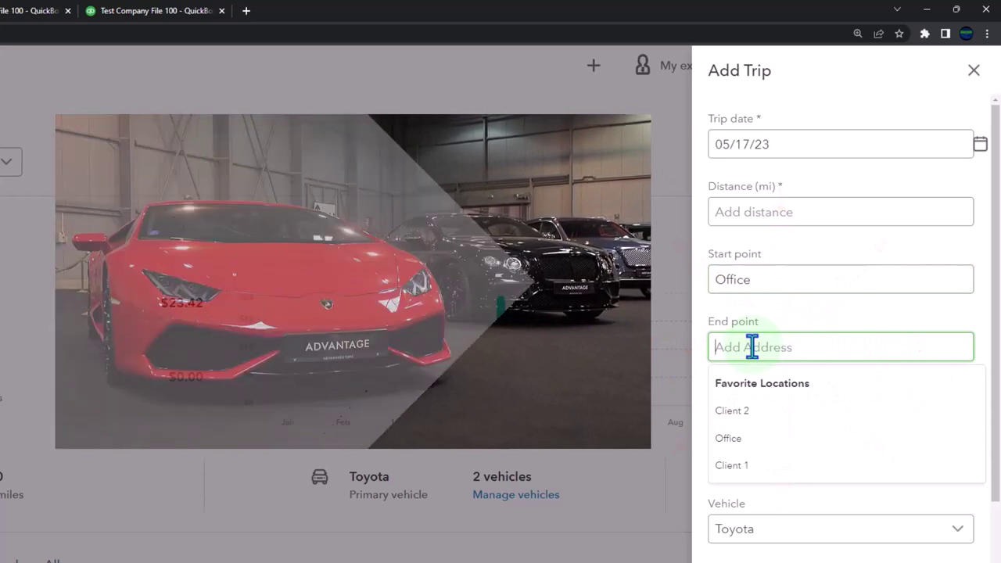
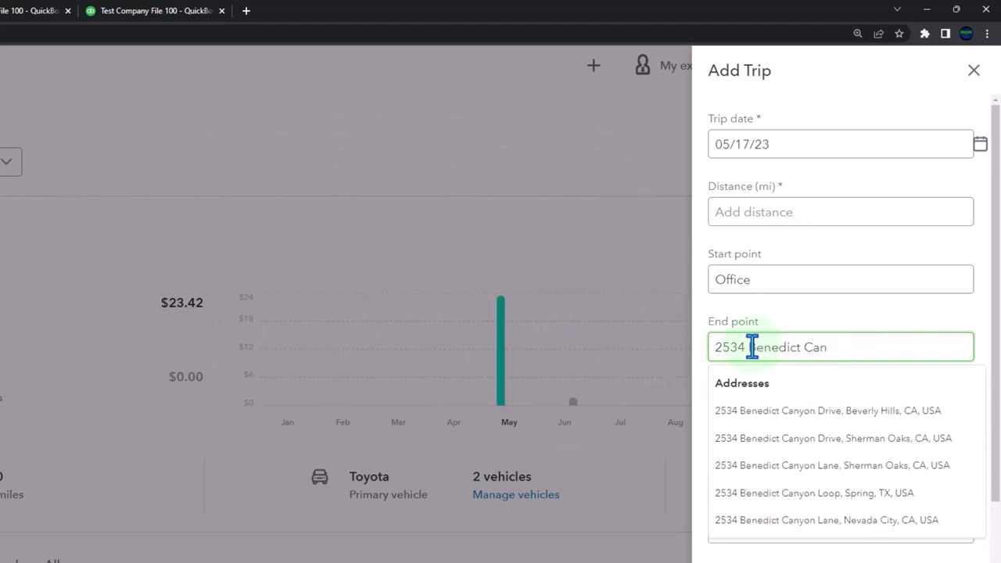
left_click(822, 413)
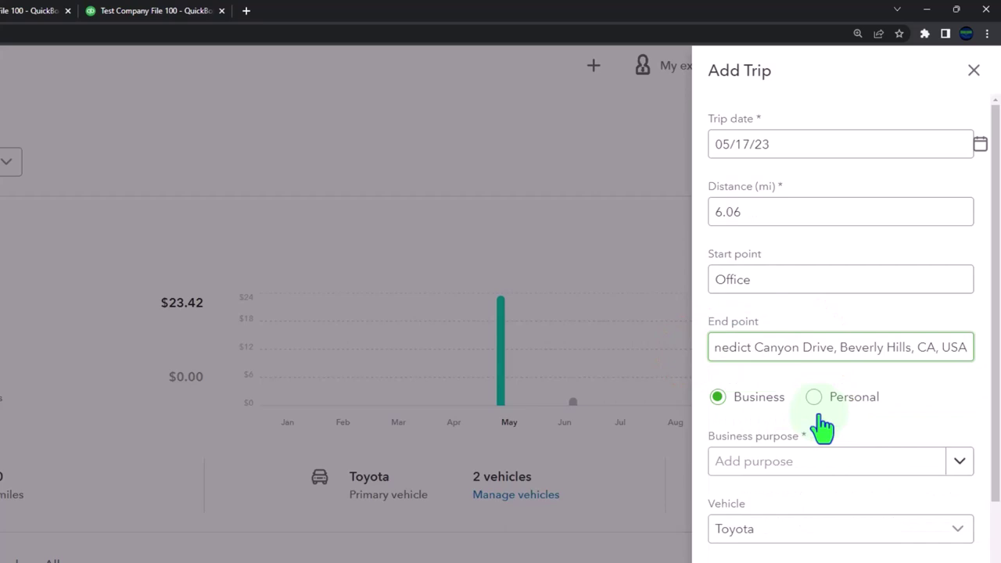
Step: Mark it Personal with purpose Charity, make it a round trip, and save
left_click(814, 396)
scroll(940, 407, "down", 1)
left_click(959, 461)
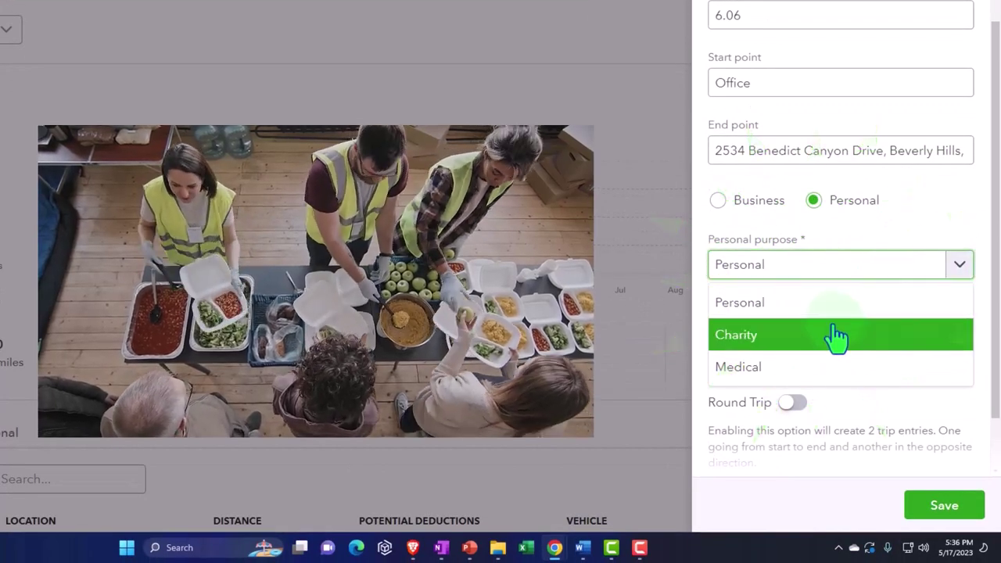
left_click(835, 336)
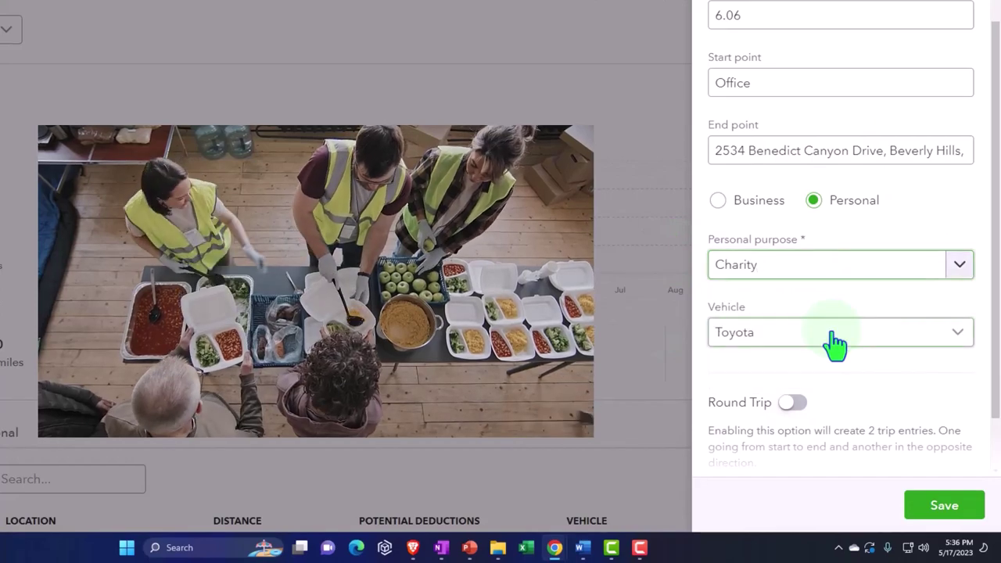
left_click(957, 272)
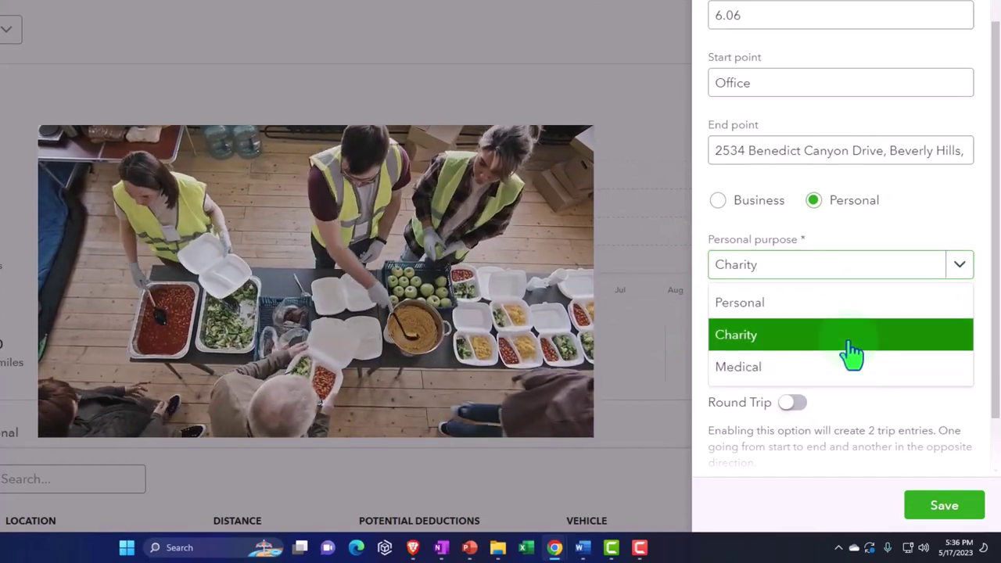
left_click(850, 344)
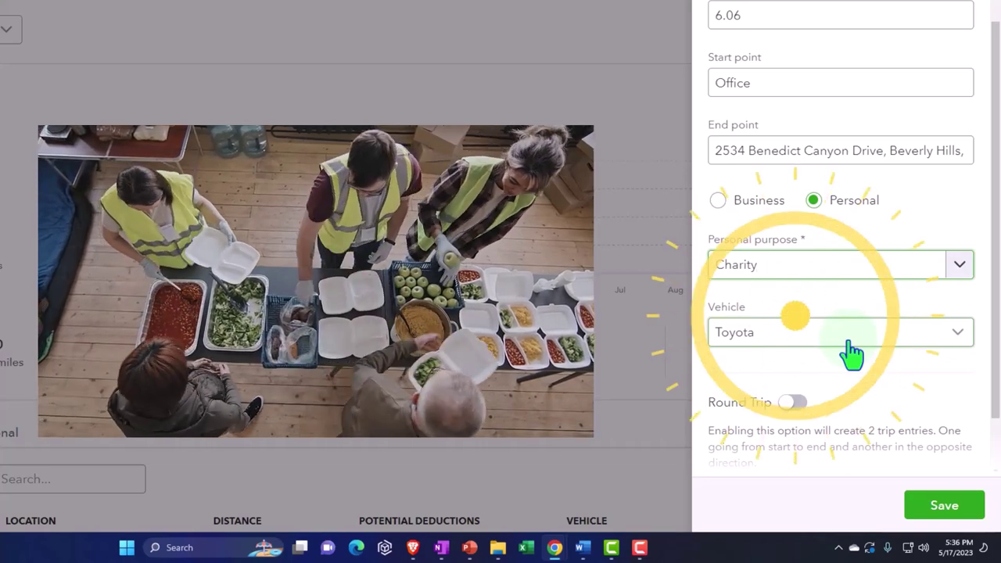
scroll(851, 353, "down", 1)
scroll(851, 353, "down", 2)
left_click(792, 342)
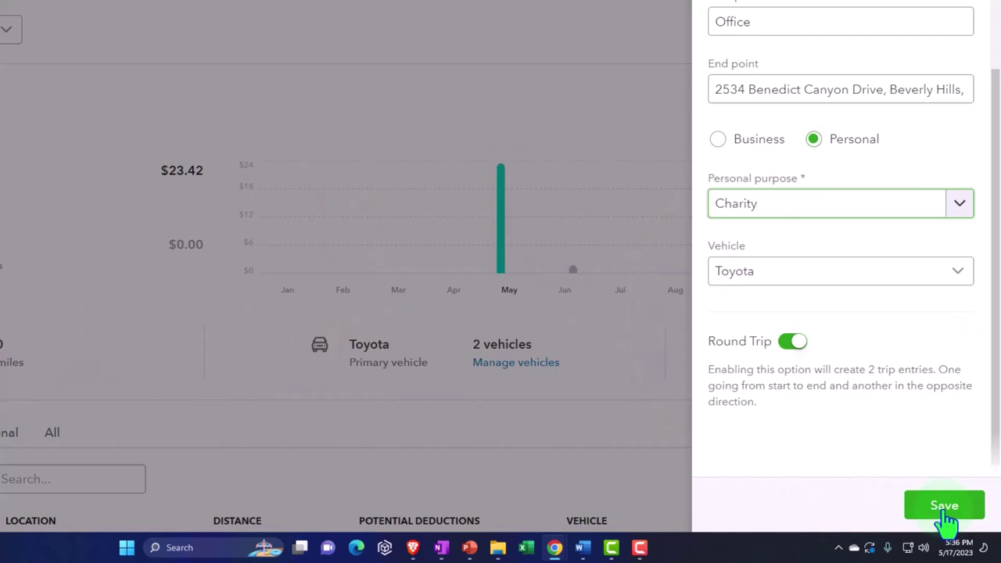
left_click(944, 506)
scroll(570, 375, "down", 2)
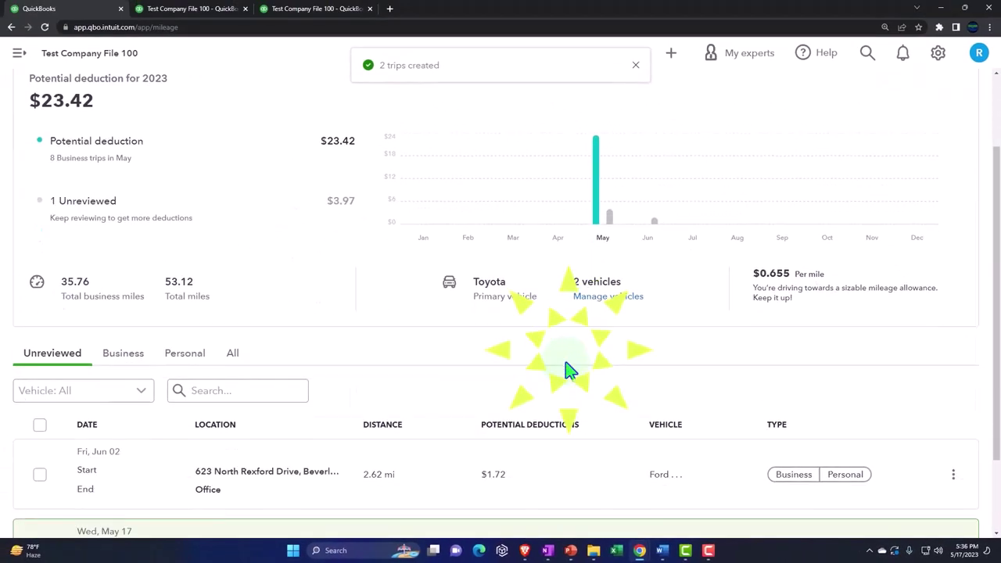
Step: Mark the June 2 Rexford Drive trip and the May 17 Client 2 trip as Personal
scroll(570, 371, "down", 2)
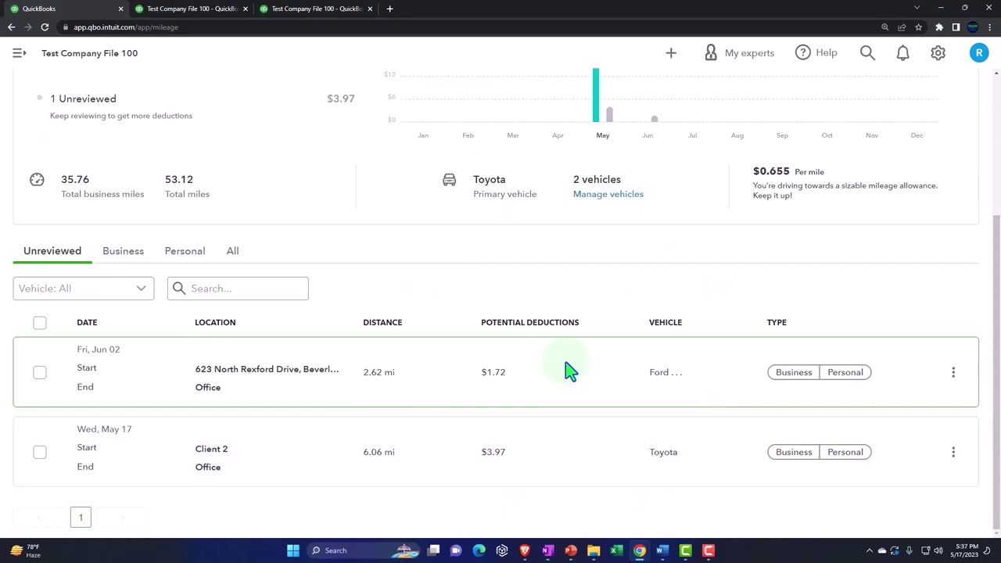
scroll(570, 372, "up", 4)
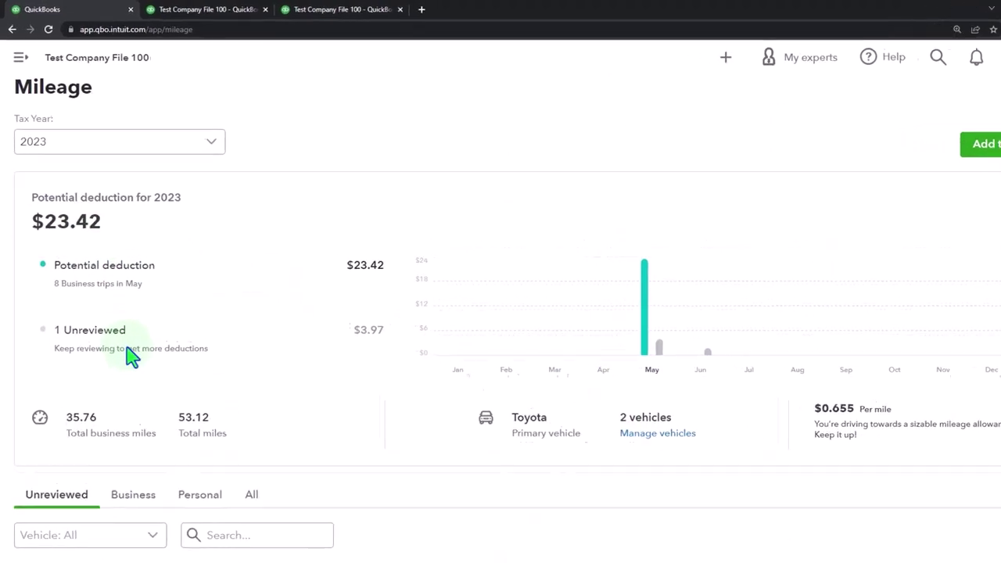
left_click(116, 216)
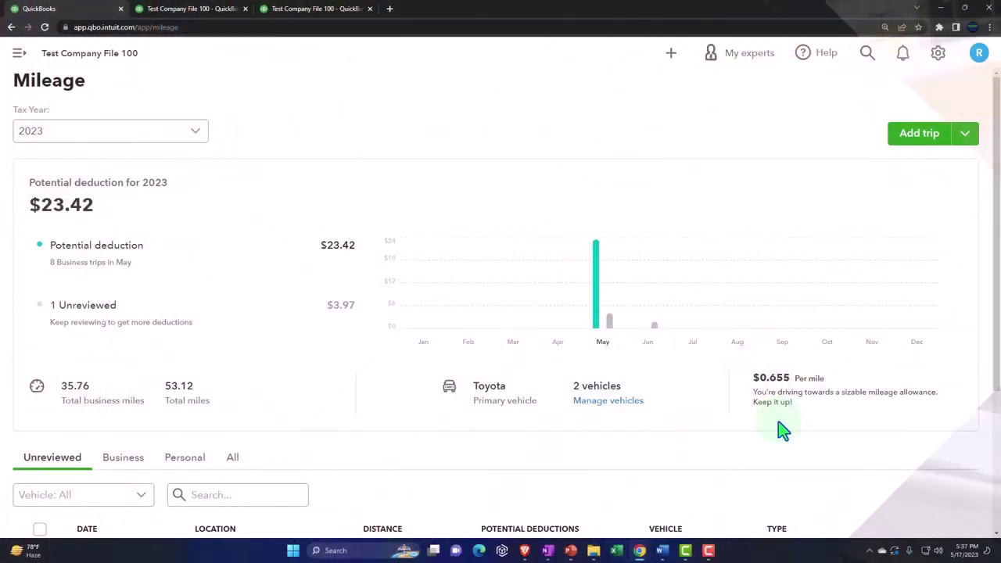
scroll(496, 425, "down", 3)
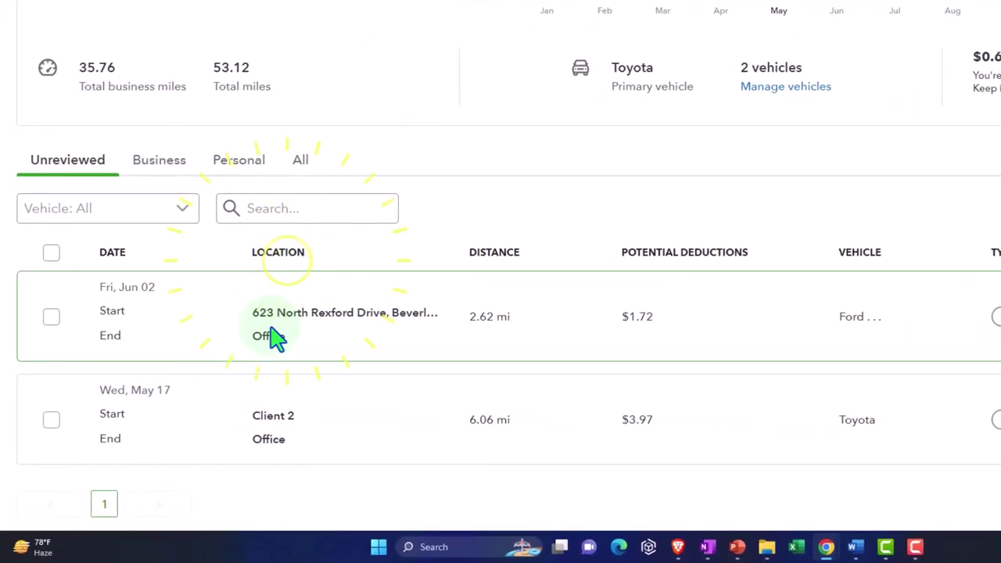
left_click(272, 329)
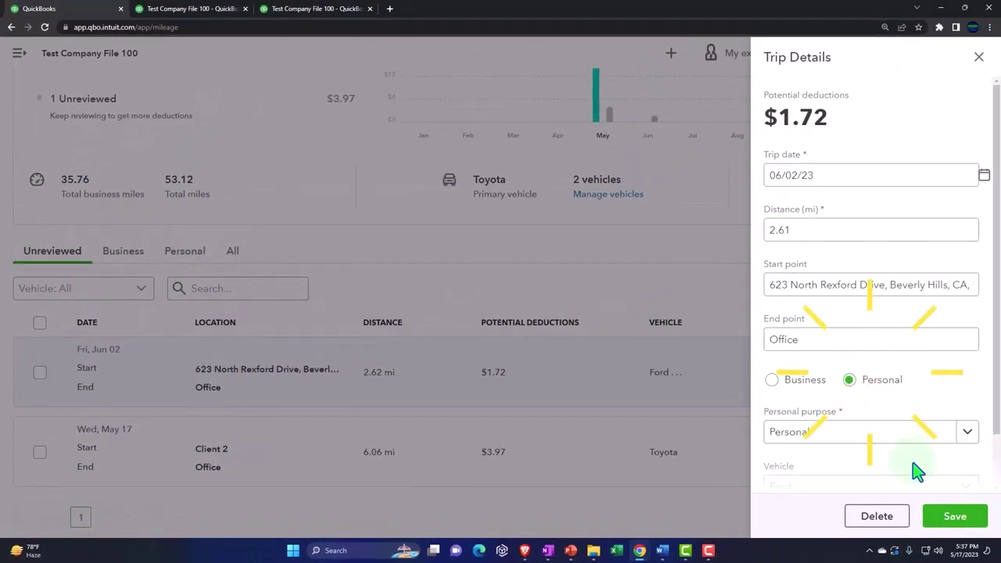
left_click(949, 518)
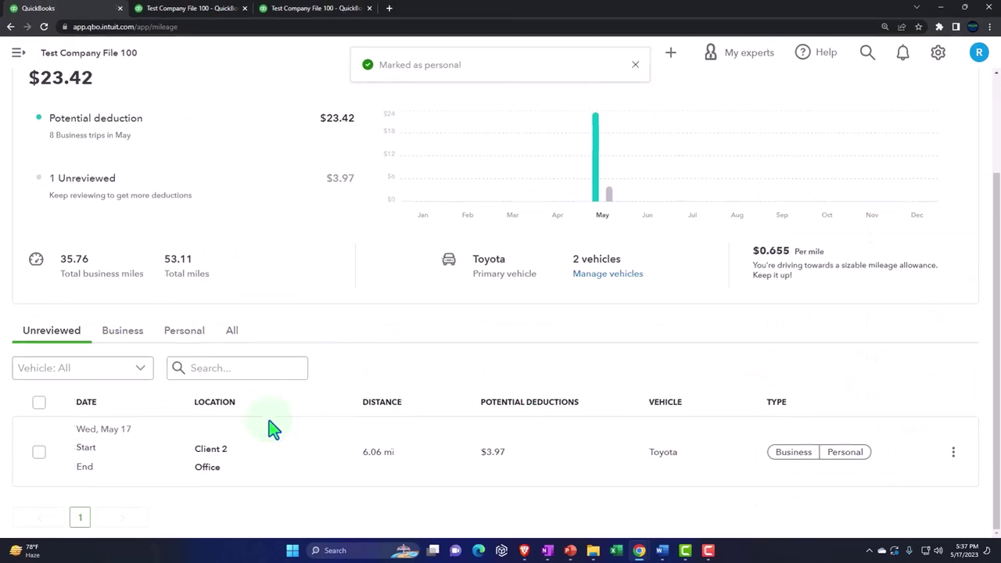
left_click(41, 429)
left_click(838, 347)
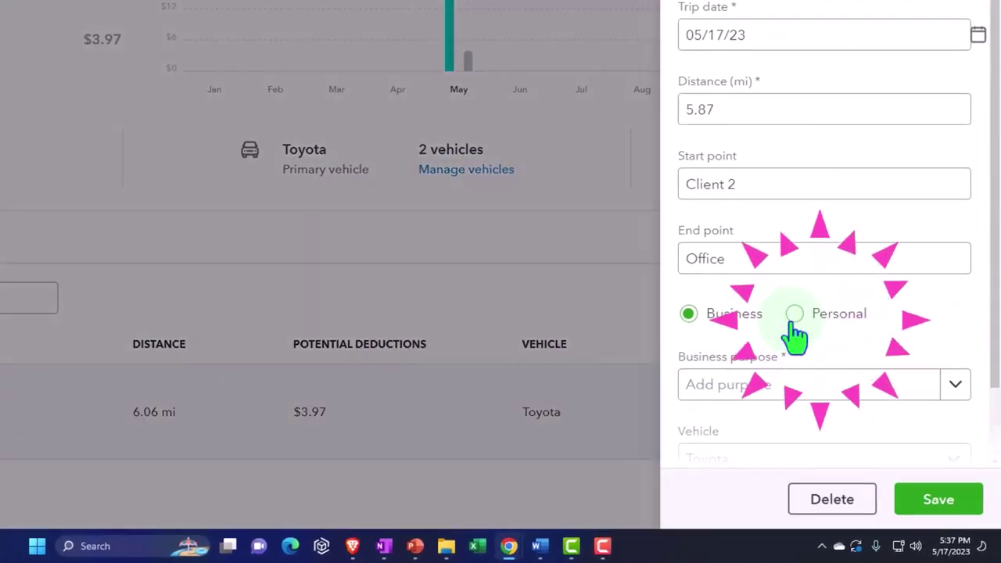
left_click(935, 500)
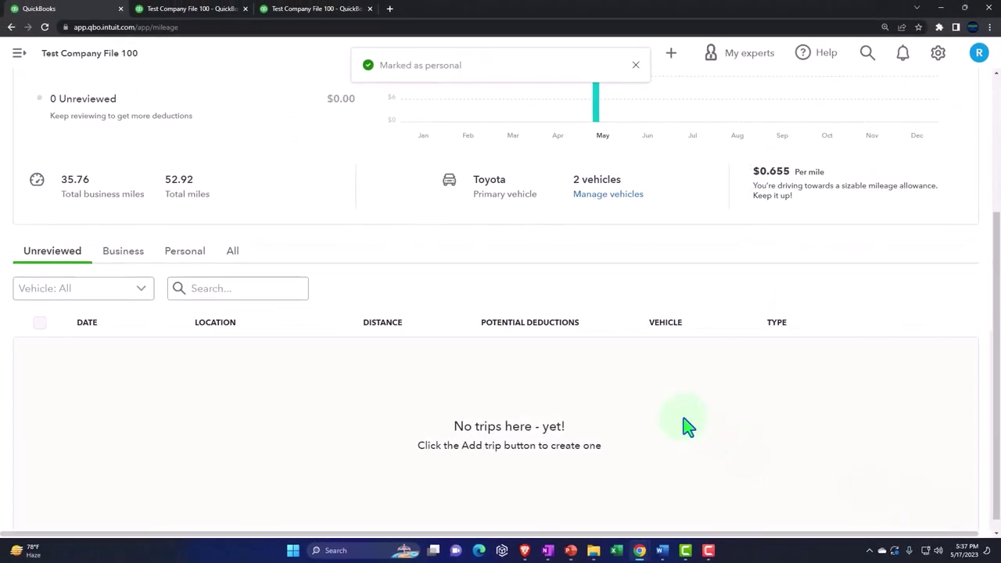
Step: Compare the Business and Personal trip lists, ending on the Business trips list
left_click(139, 255)
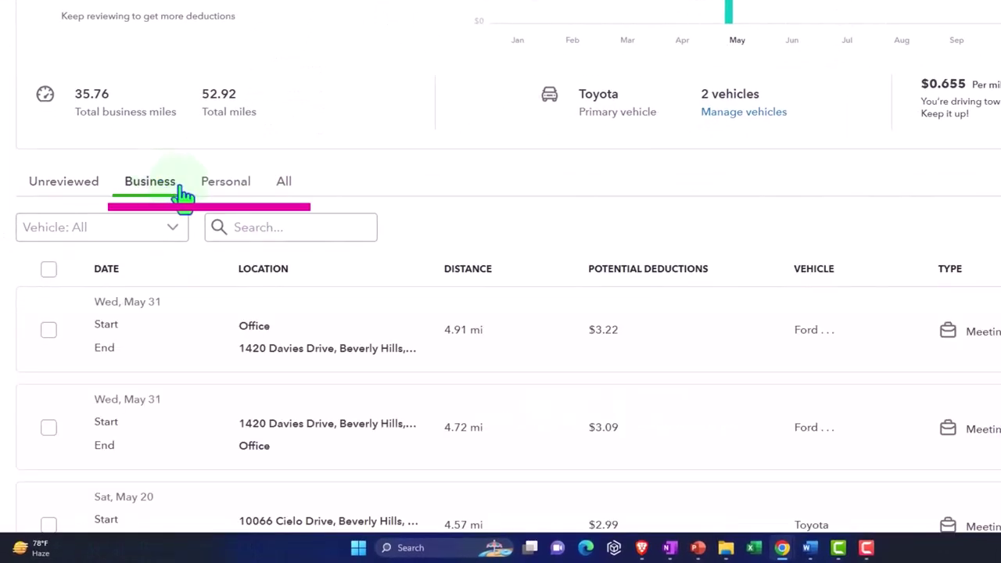
left_click(214, 192)
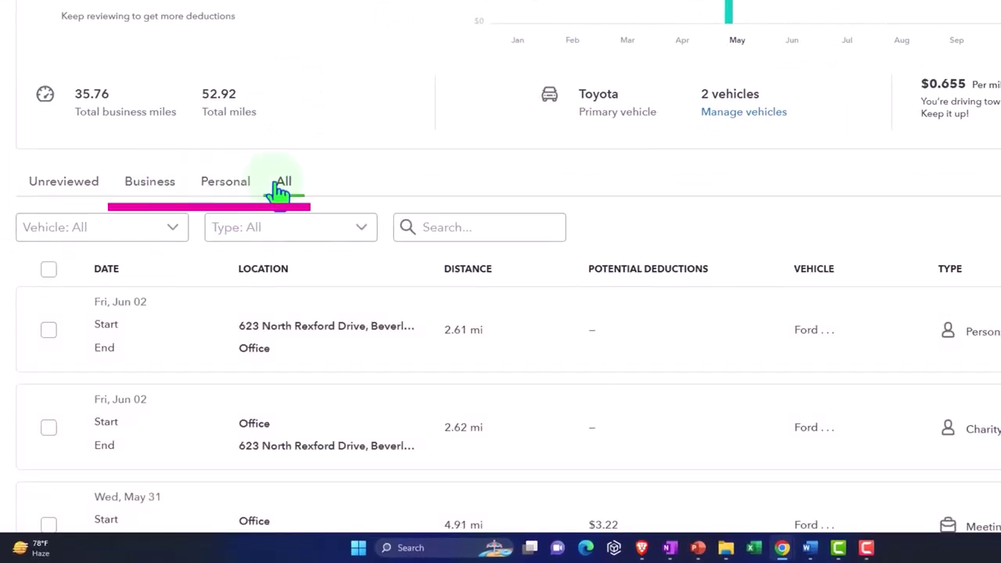
left_click(166, 191)
scroll(263, 370, "down", 3)
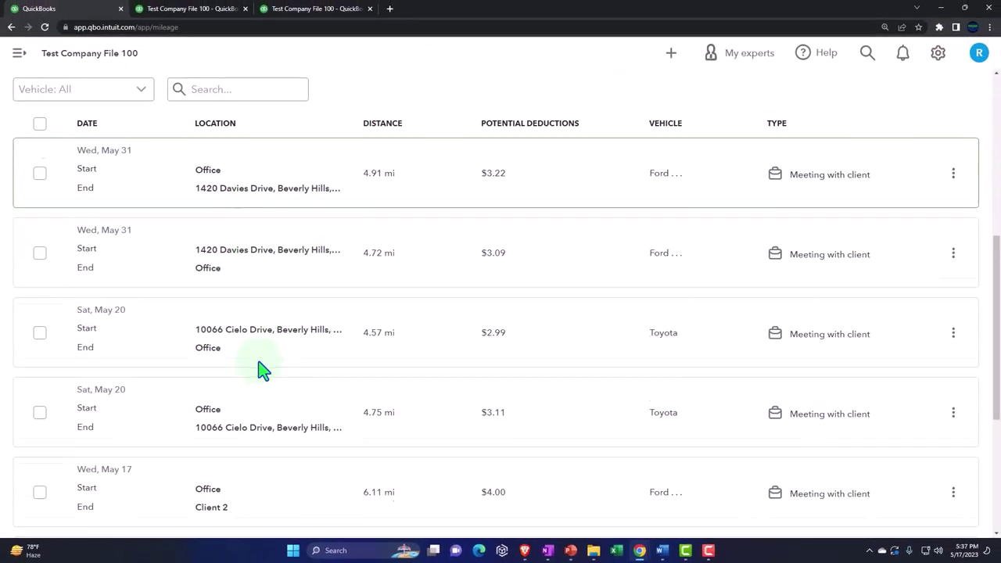
scroll(263, 370, "up", 5)
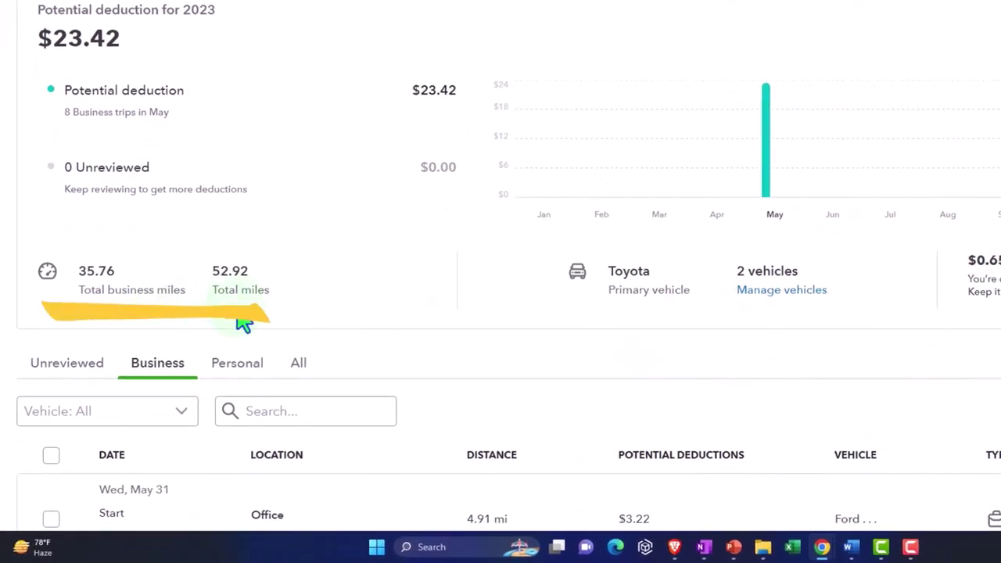
left_click(405, 545)
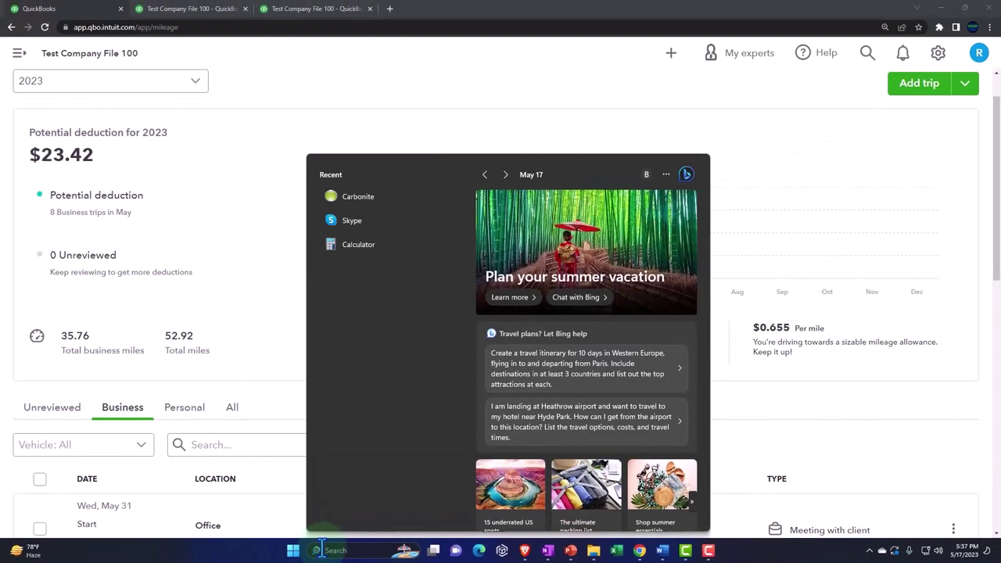
Step: In Calculator, compute 52.92 − 35.76 = 17.16 personal miles, then close it
left_click(344, 248)
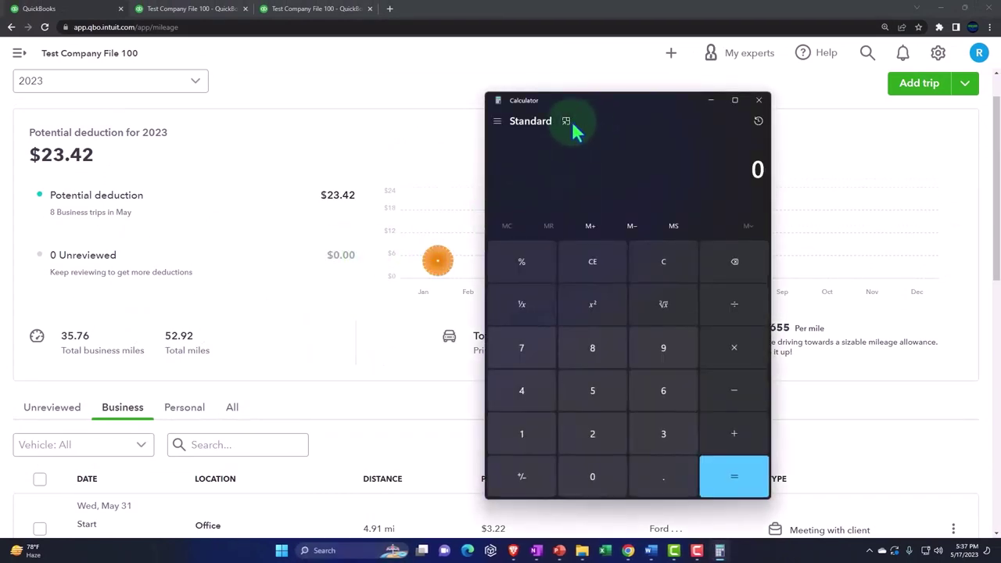
left_click(572, 125)
left_click_drag(787, 34, 315, 195)
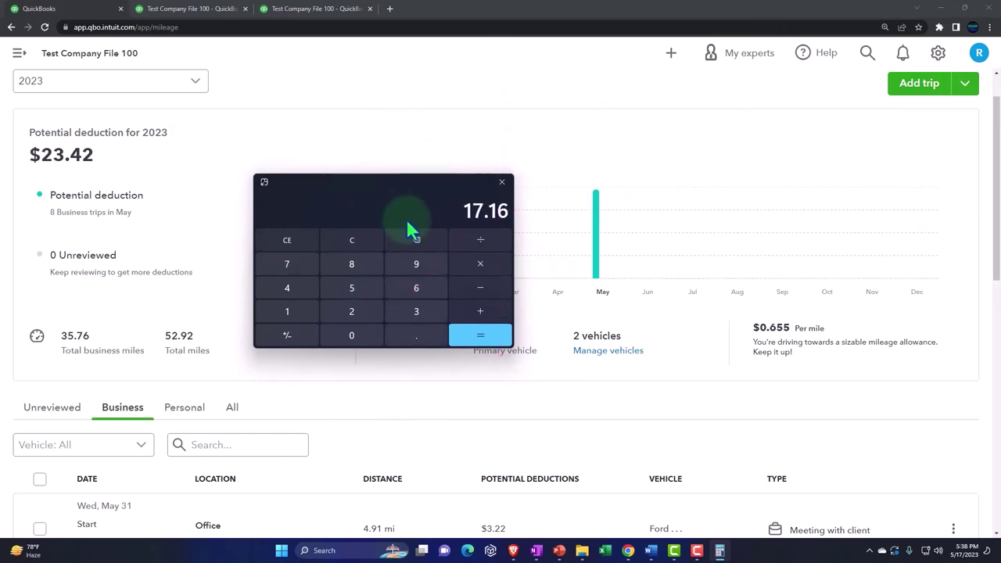
left_click(501, 182)
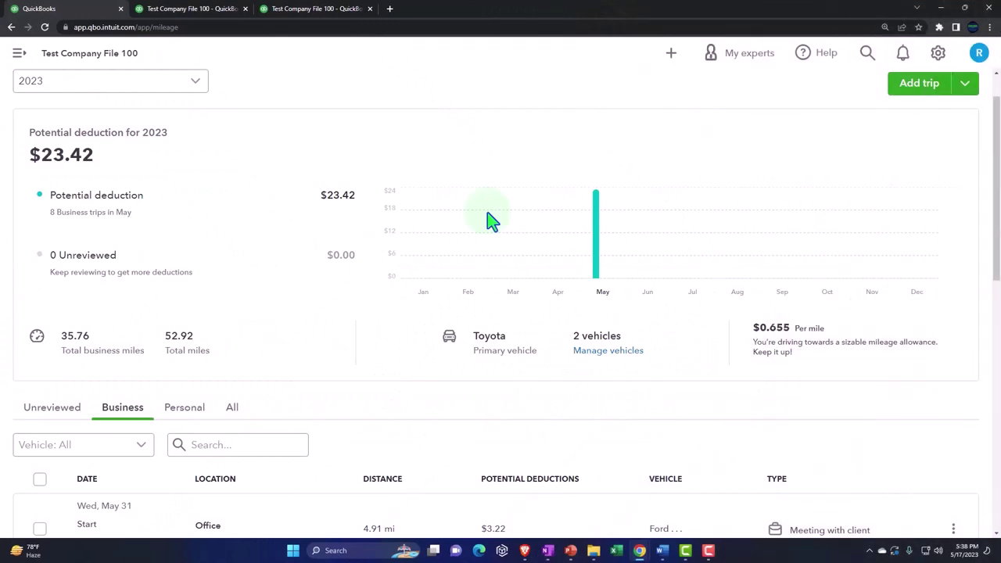
Step: Download the trips as QuickBooks_Mileage (2).csv and open it from the download bar
scroll(490, 221, "down", 3)
scroll(490, 221, "up", 3)
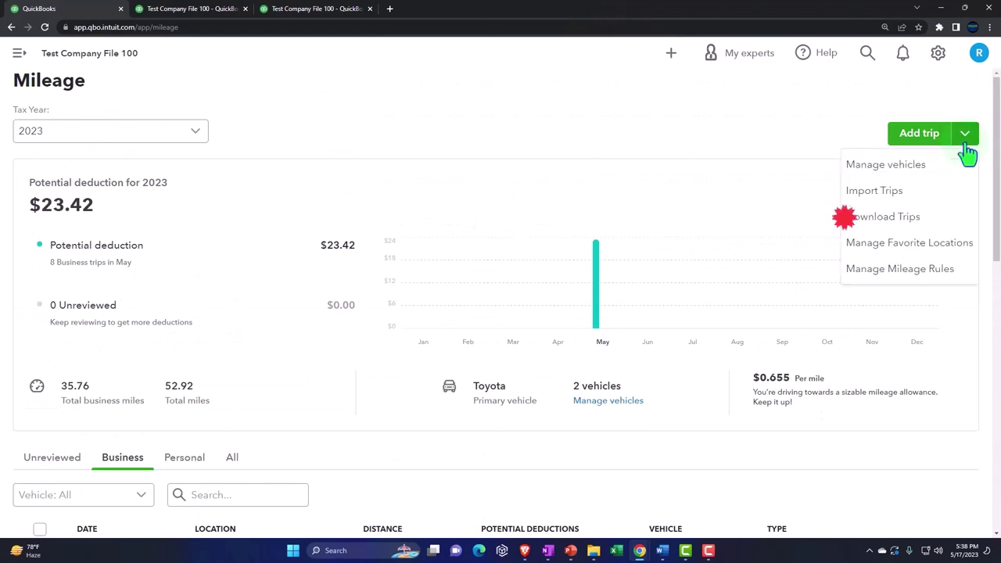
left_click(922, 227)
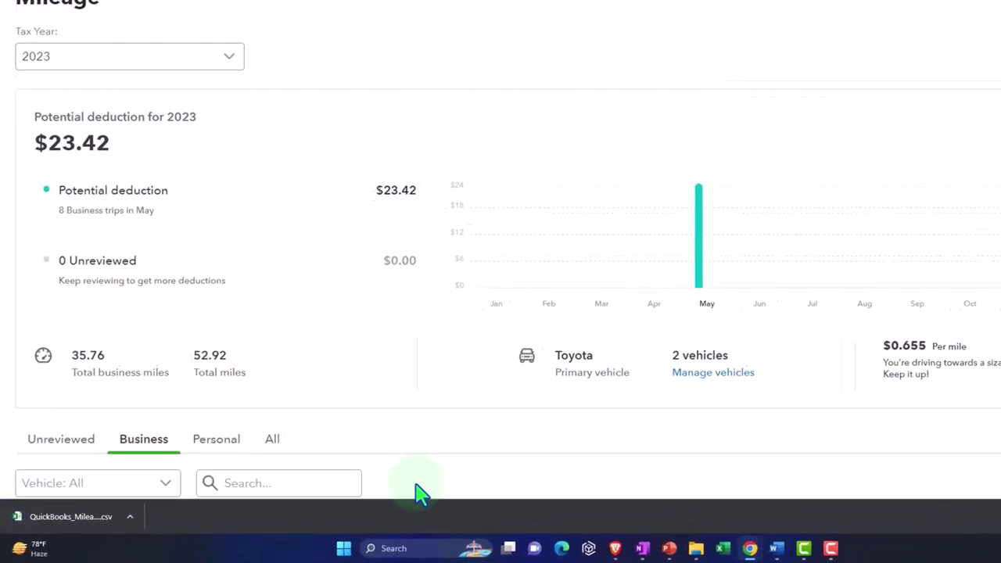
left_click(100, 527)
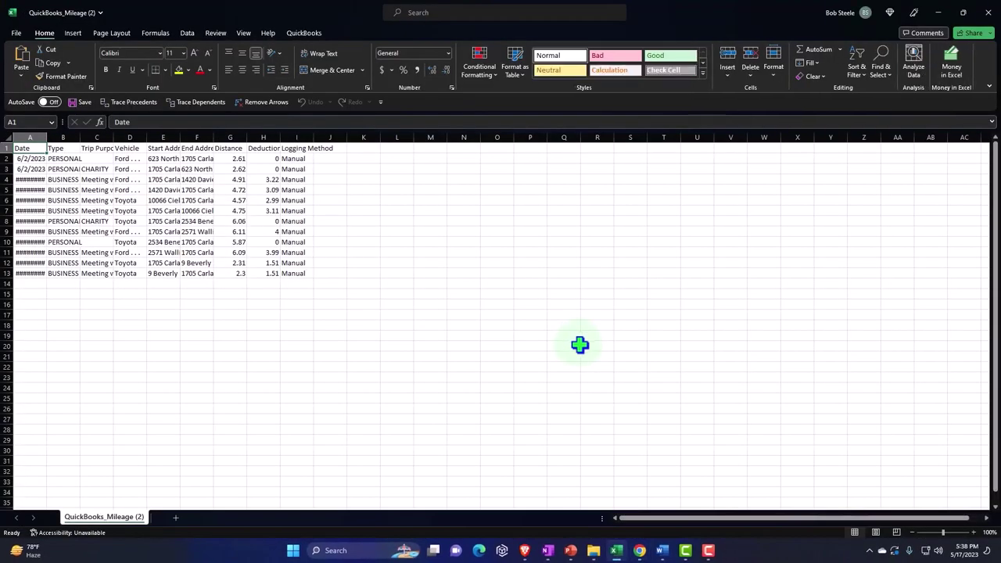
Step: AutoFit column A of QuickBooks_Mileage (2) so the trip dates are fully readable
left_click(230, 346)
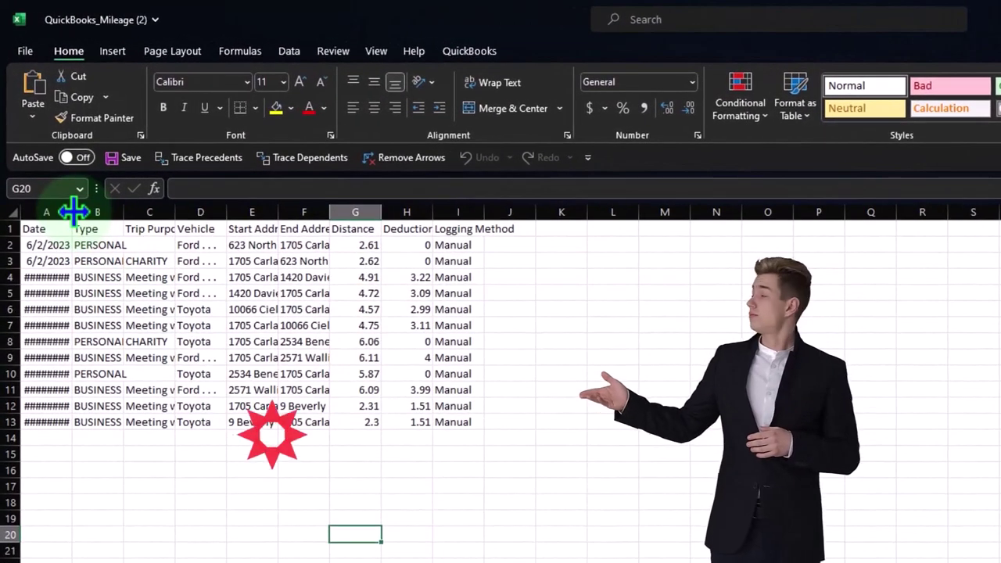
double_click(73, 212)
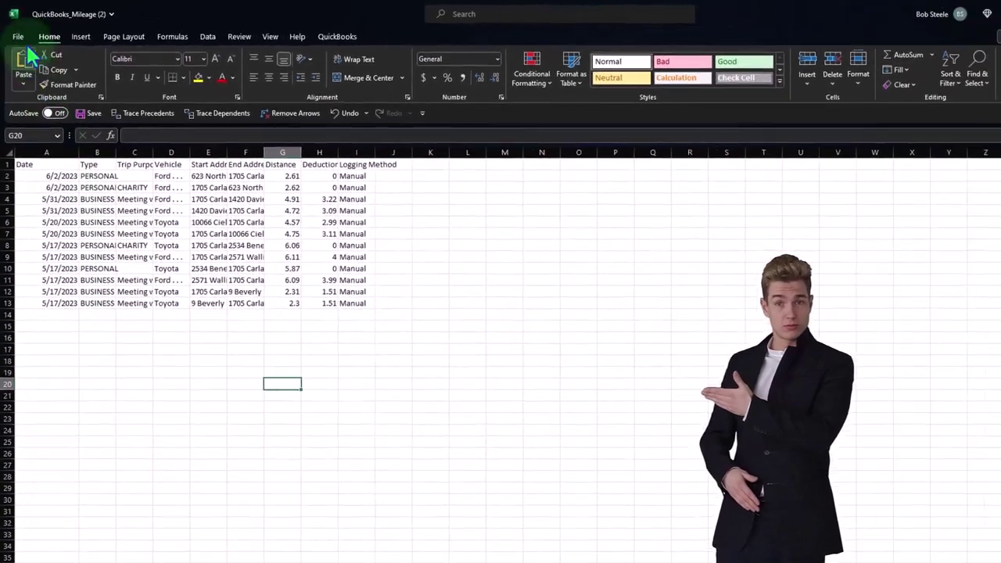
Step: Save the mileage data as an Excel Workbook named QuickBooks_Mileage (2) in the Pictures folder
left_click(25, 51)
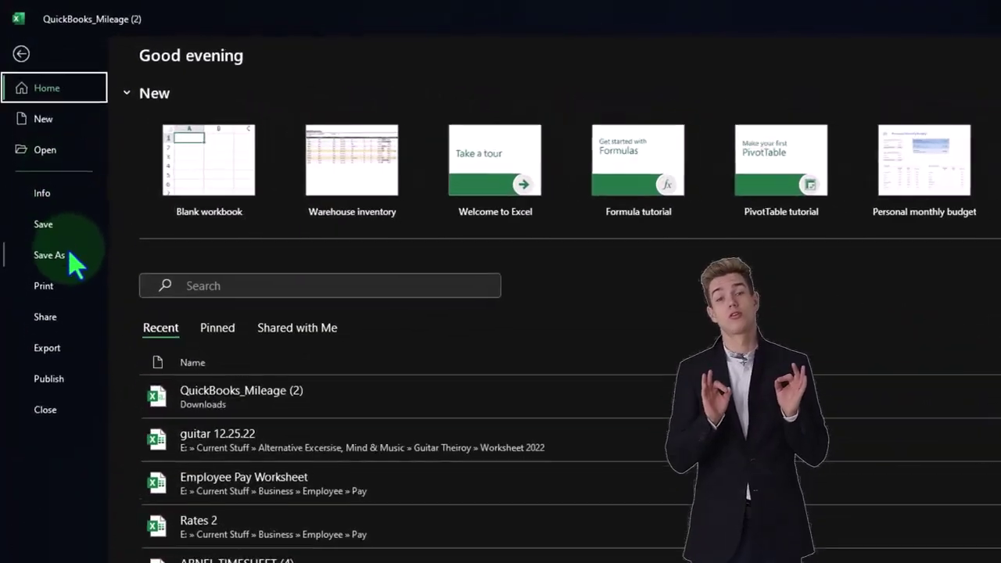
left_click(33, 171)
left_click(218, 354)
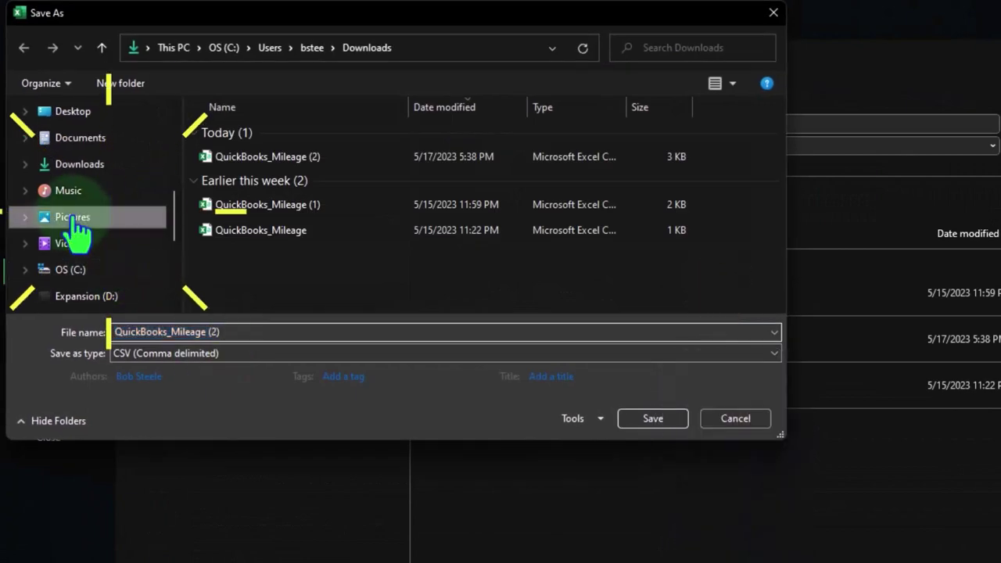
left_click(72, 218)
left_click(231, 331)
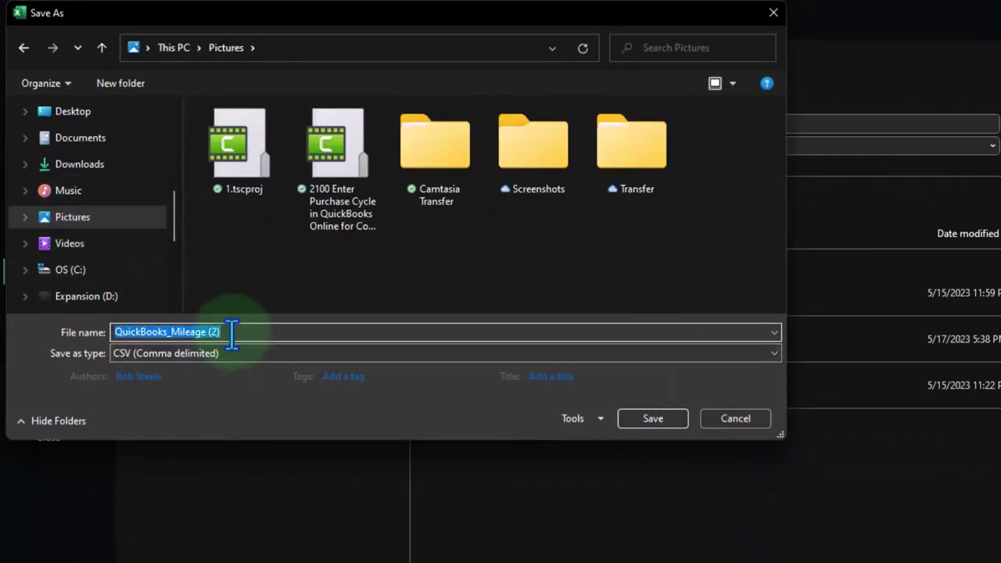
left_click(242, 354)
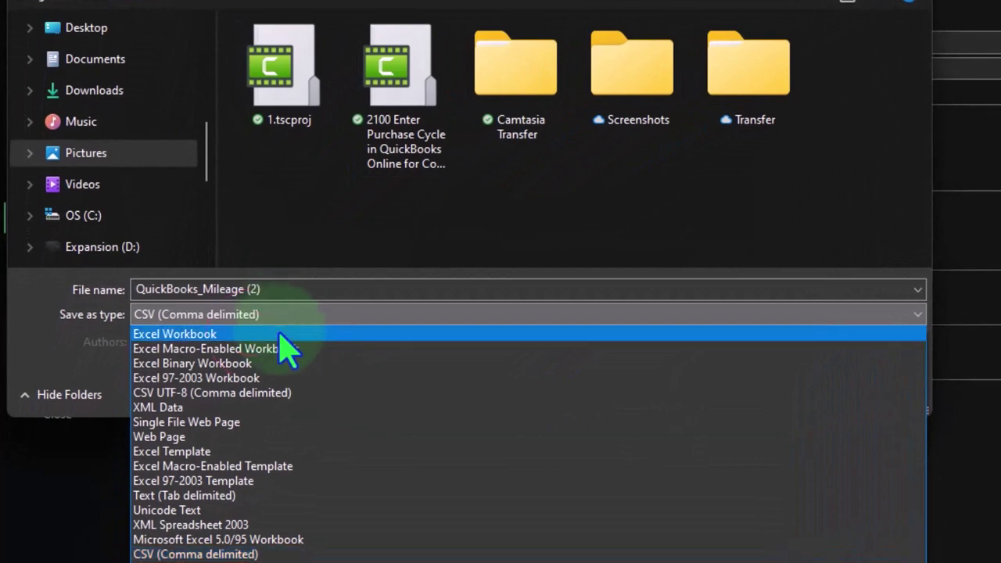
left_click(279, 334)
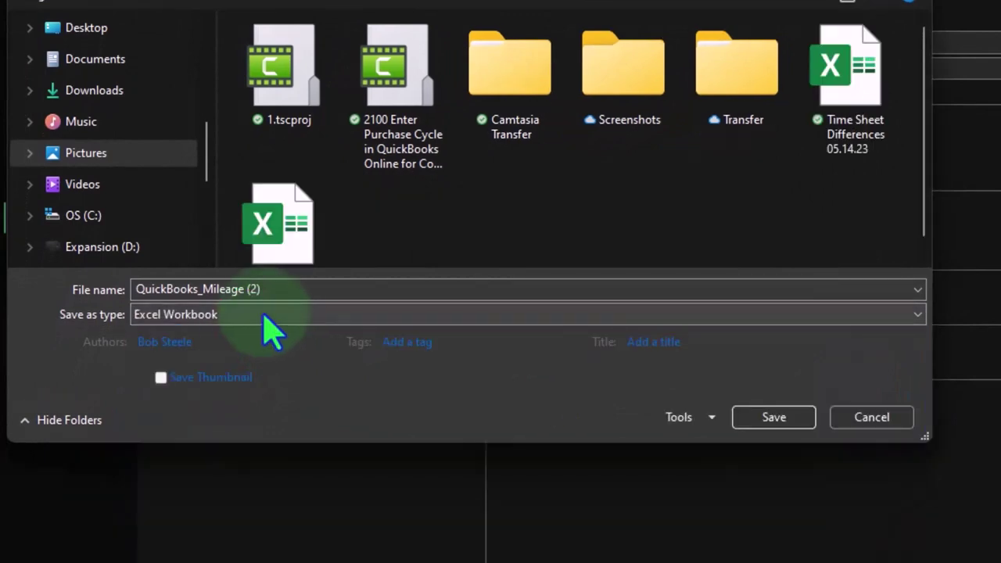
left_click(751, 422)
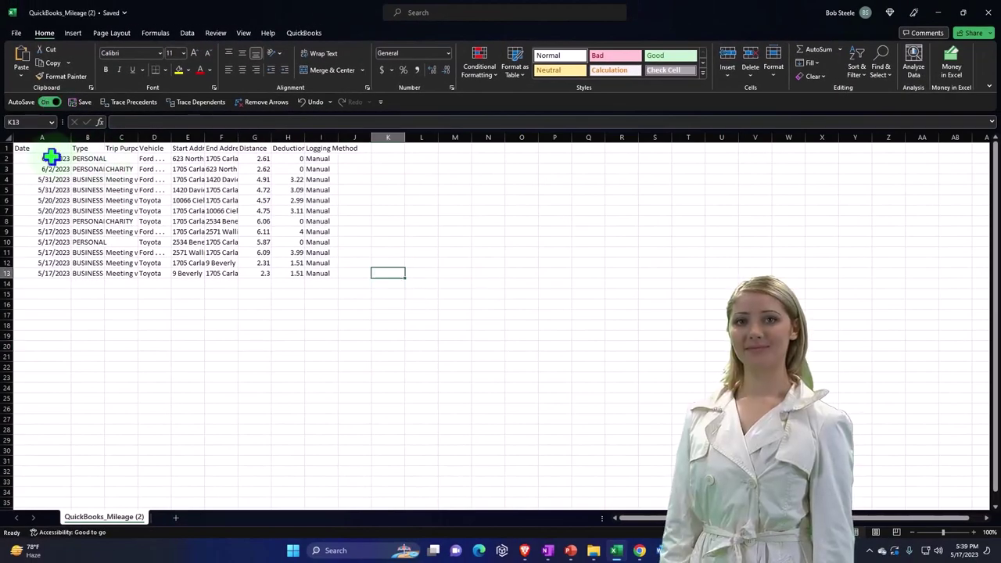
Step: AutoFit columns A through I to their contents and widen the Vehicle column slightly
double_click(72, 138)
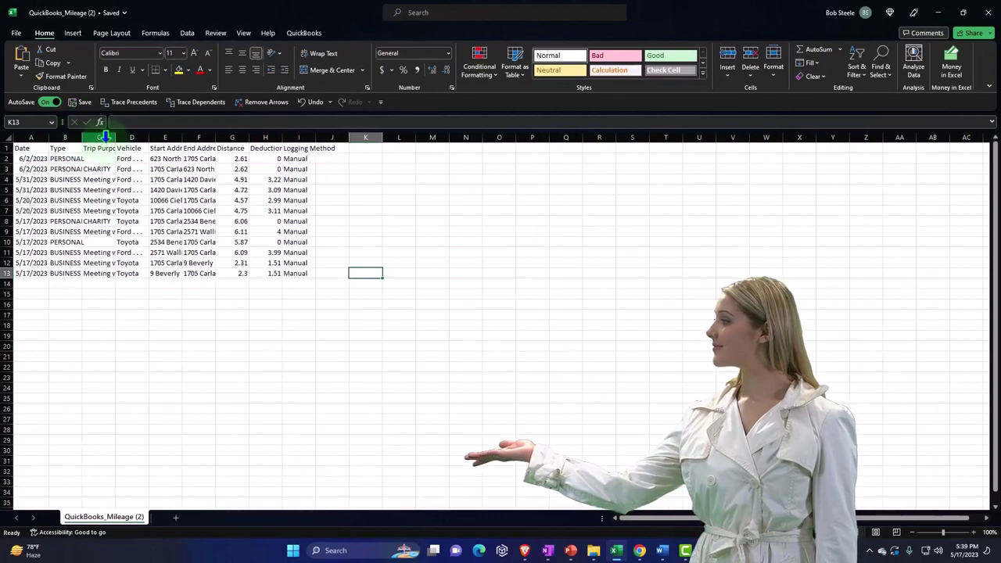
scroll(103, 381, "up", 10)
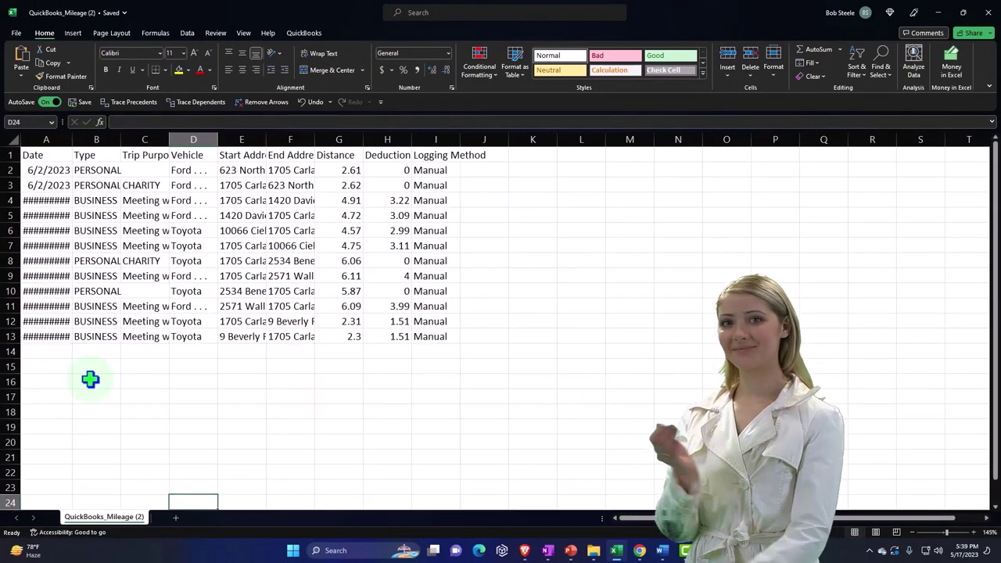
left_click(118, 360)
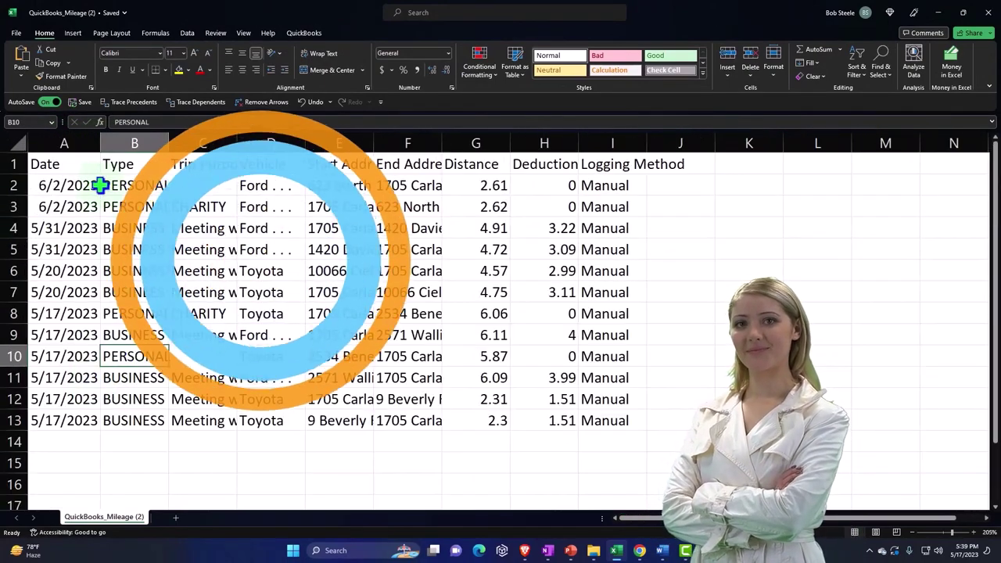
left_click_drag(88, 143, 615, 131)
double_click(646, 138)
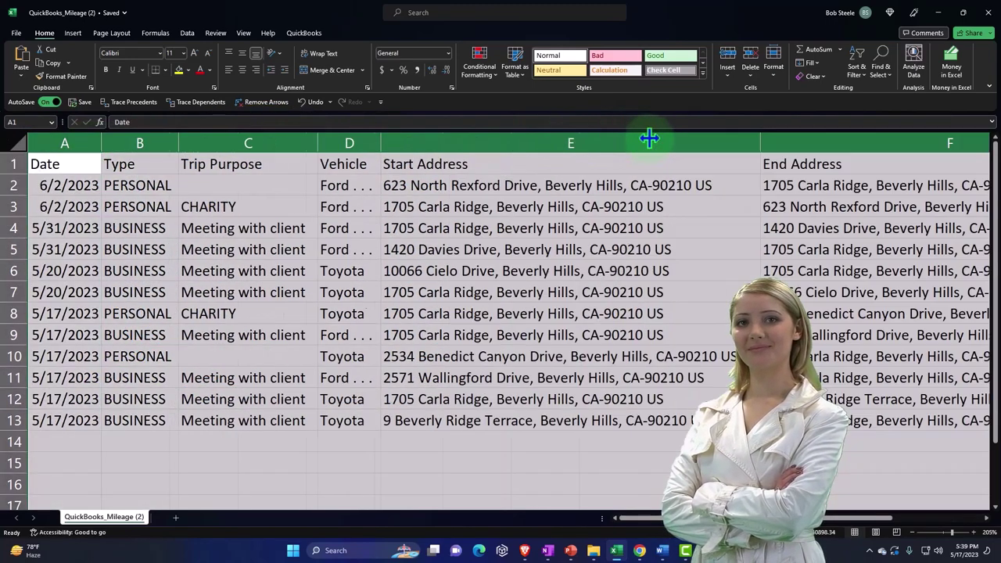
left_click(414, 227)
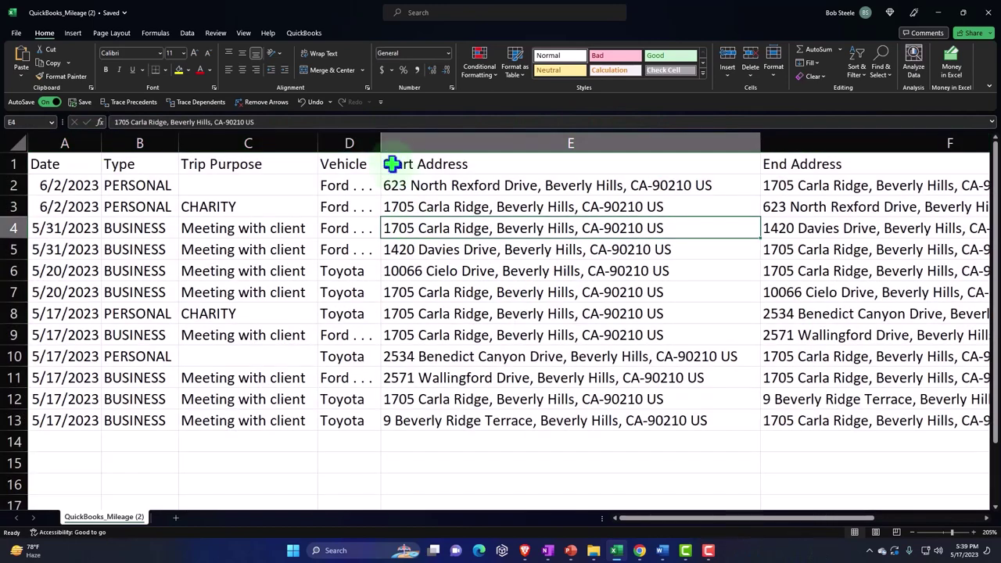
left_click_drag(380, 137, 385, 137)
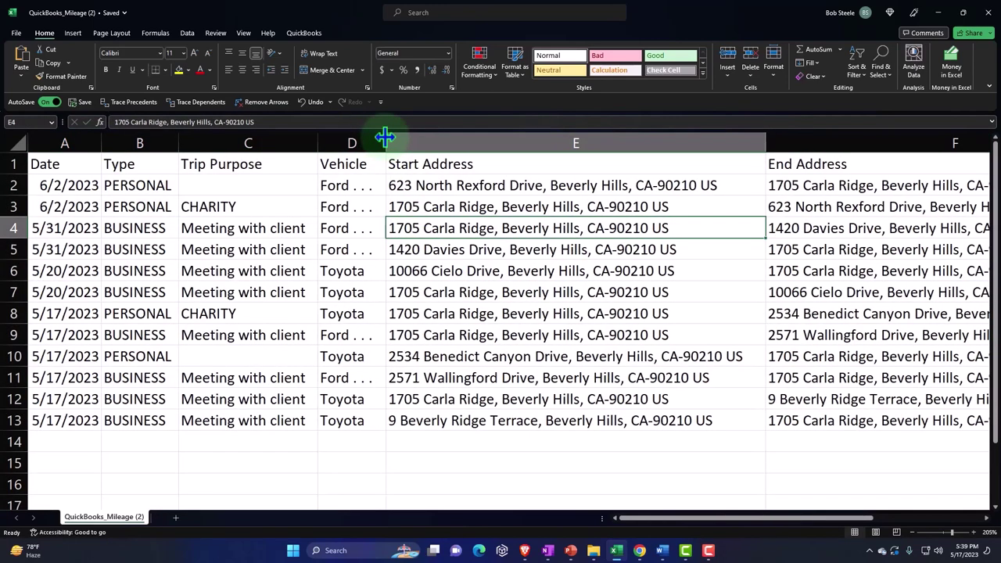
Step: Make the header row A1:I1 bold
left_click_drag(71, 167, 835, 158)
left_click_drag(586, 162, 586, 162)
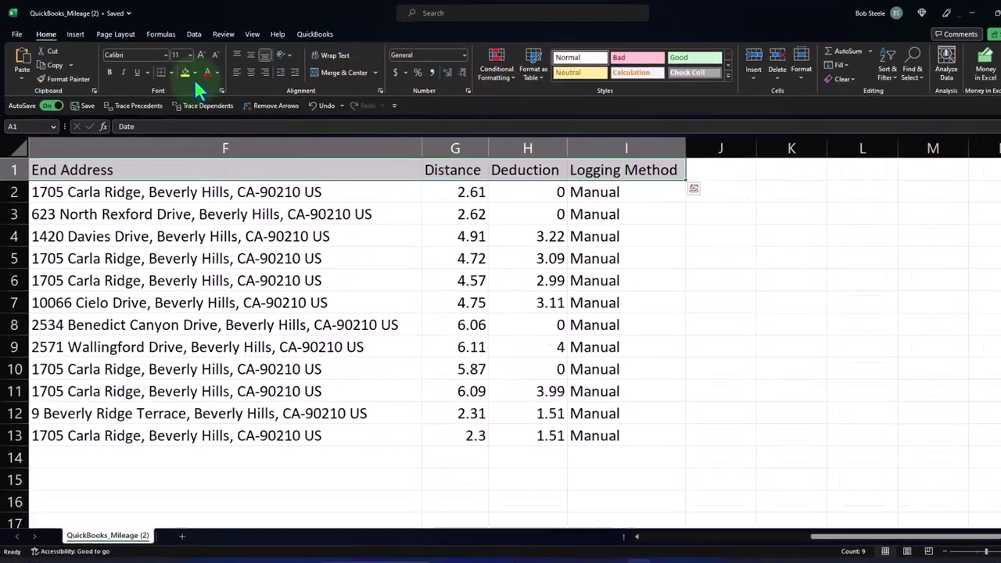
left_click(195, 72)
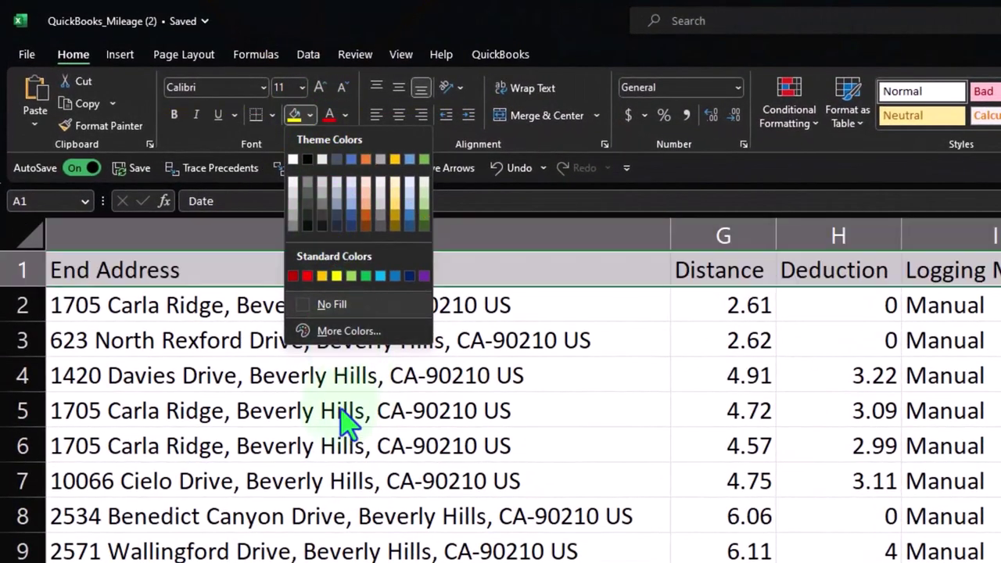
left_click(173, 115)
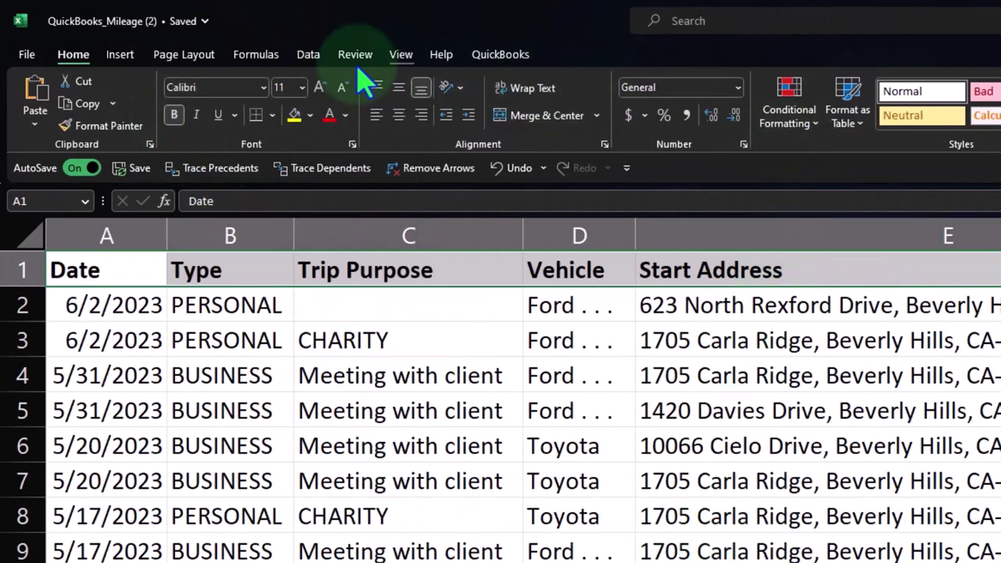
Step: Convert the mileage data A1:I13 into a table with headers
left_click(122, 57)
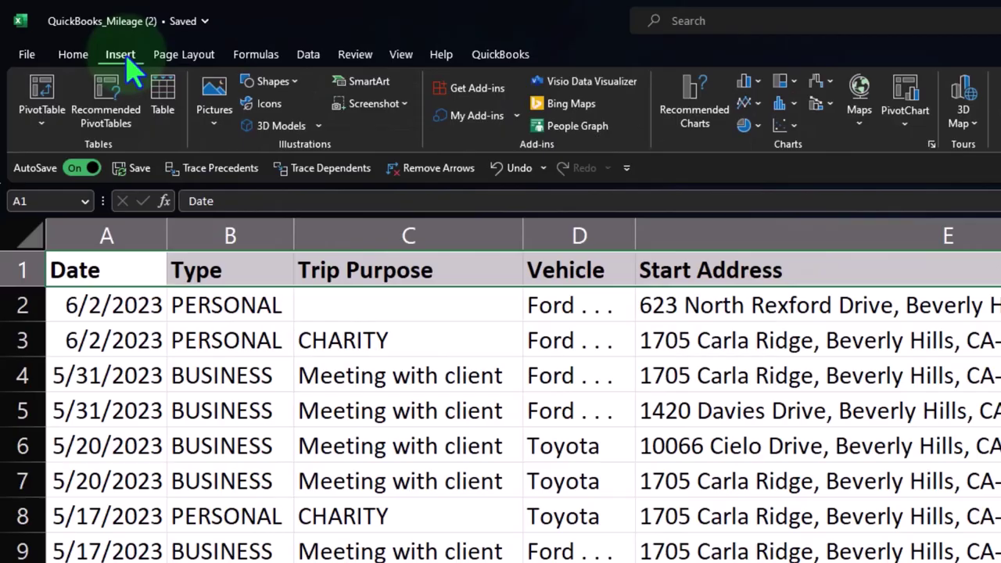
left_click(163, 100)
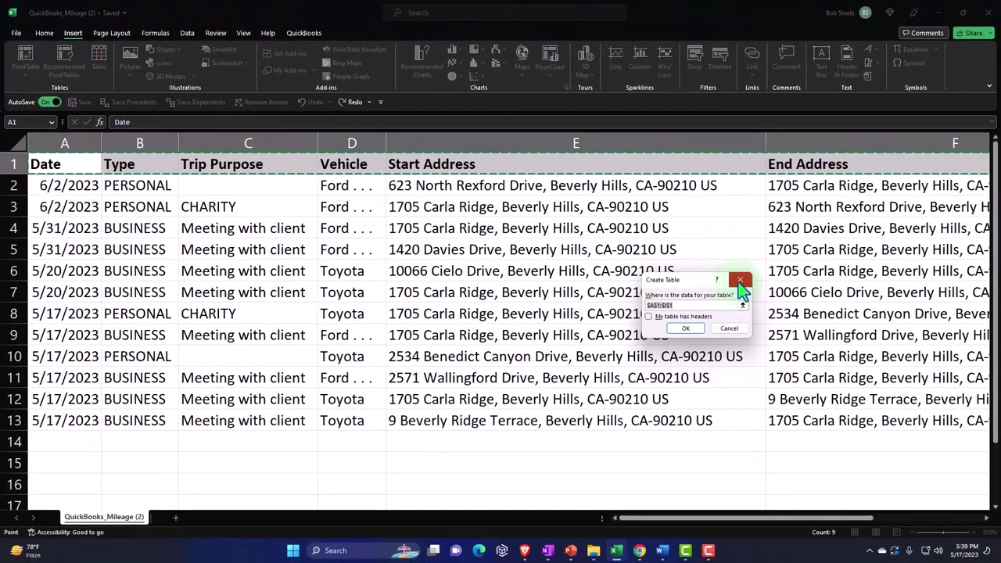
left_click(740, 280)
left_click(397, 228)
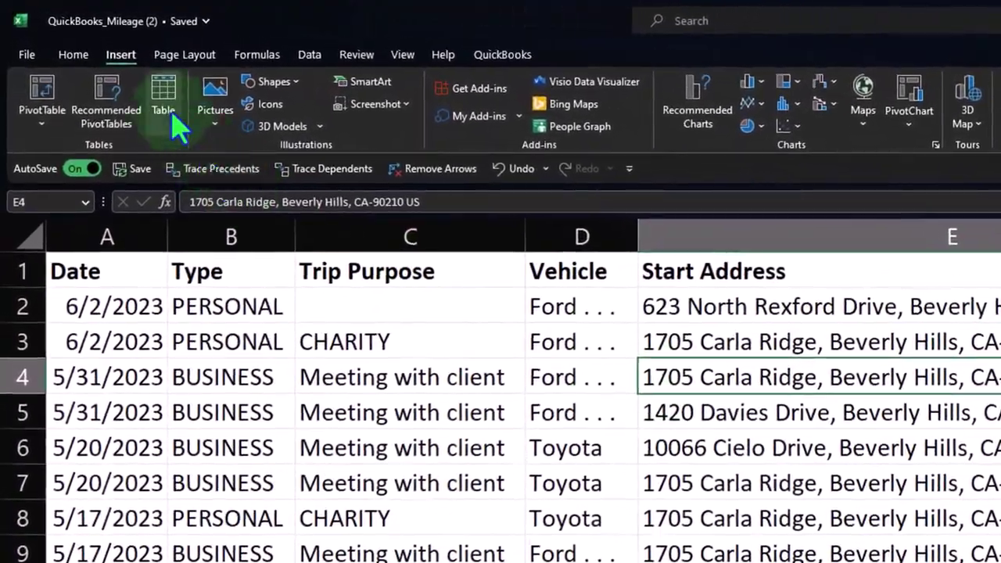
left_click(174, 118)
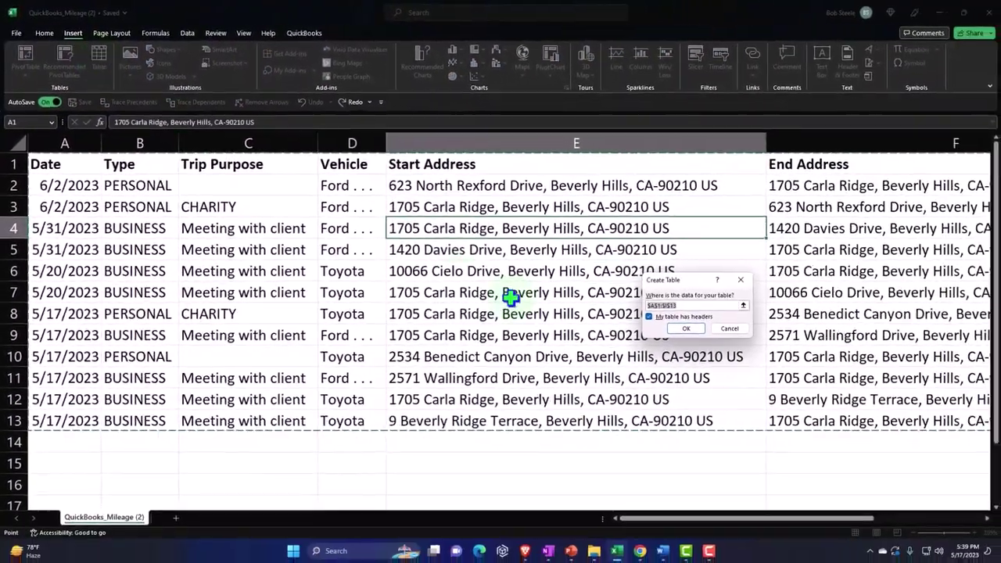
left_click(686, 329)
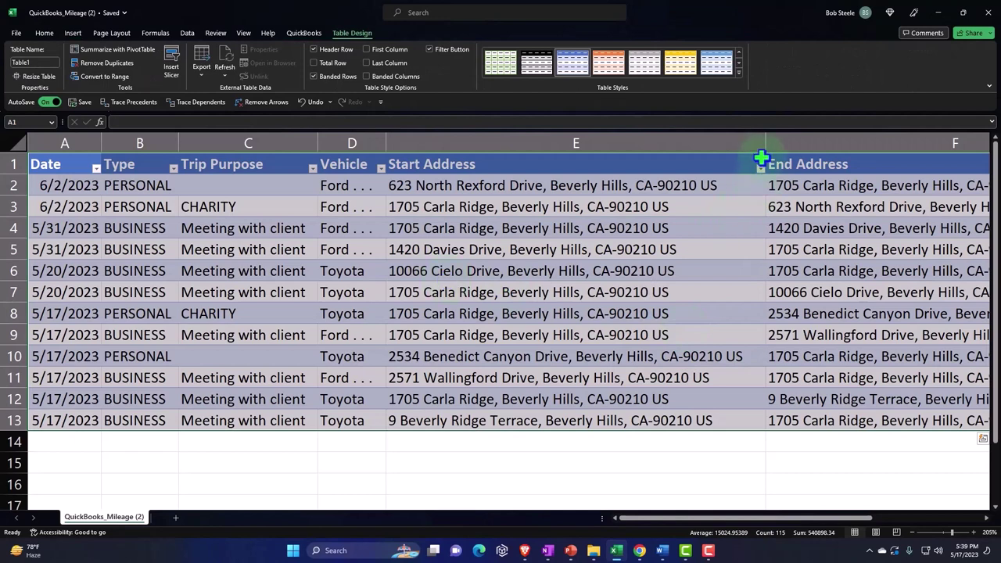
Step: Narrow the address columns E and F so all nine columns fit on screen
left_click_drag(765, 144, 668, 152)
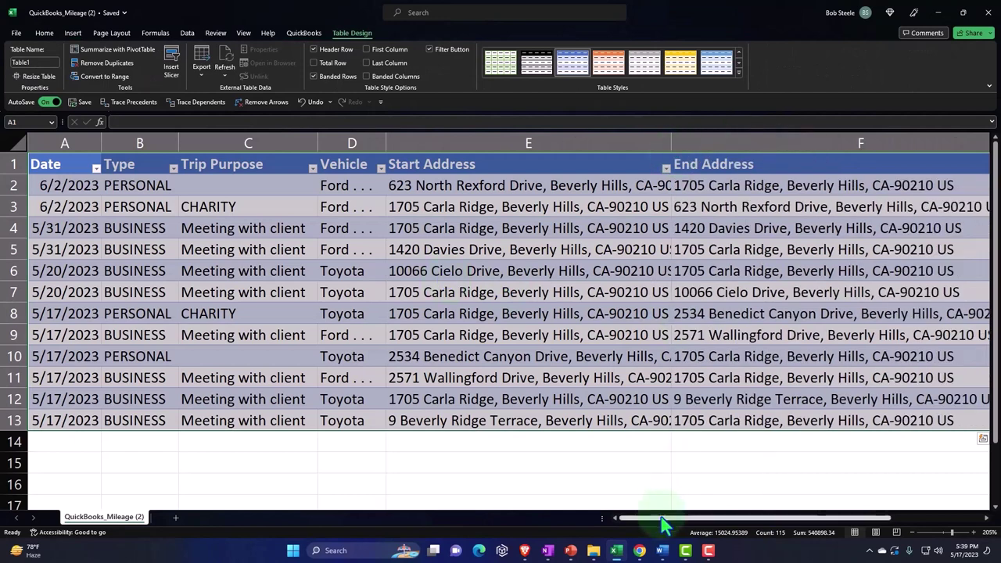
left_click_drag(659, 518, 734, 520)
left_click_drag(807, 143, 565, 145)
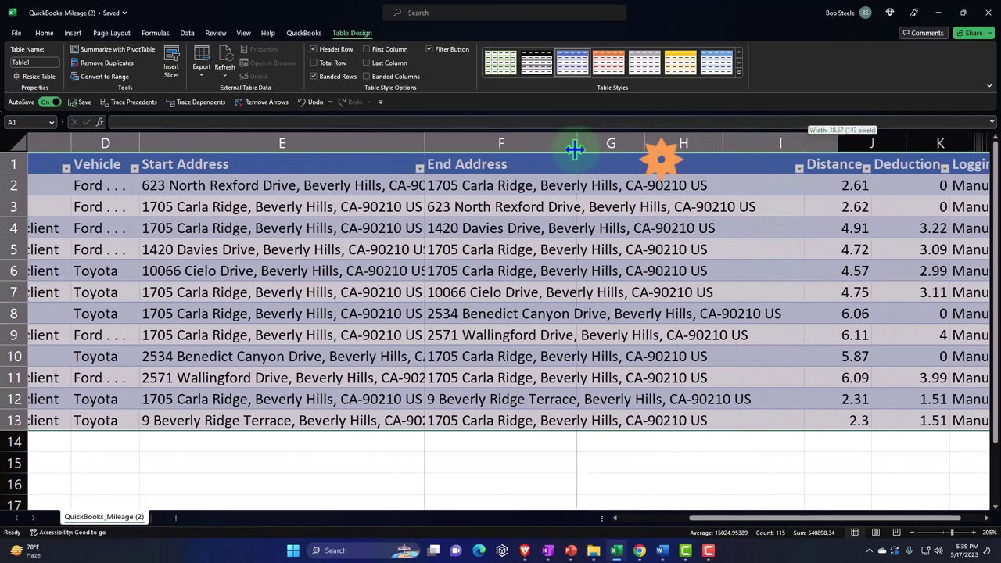
left_click_drag(726, 519, 630, 526)
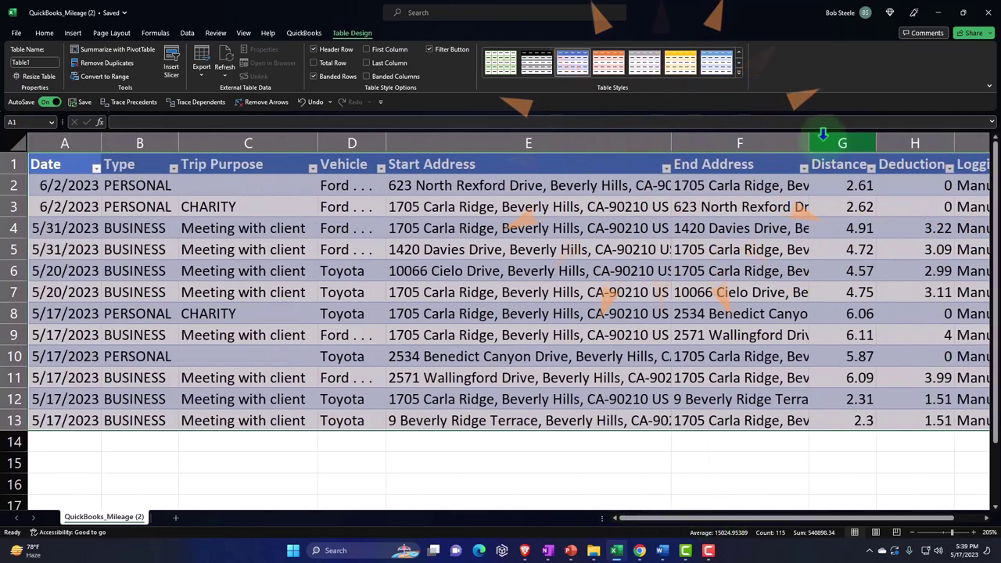
left_click_drag(671, 140, 499, 139)
left_click(673, 227)
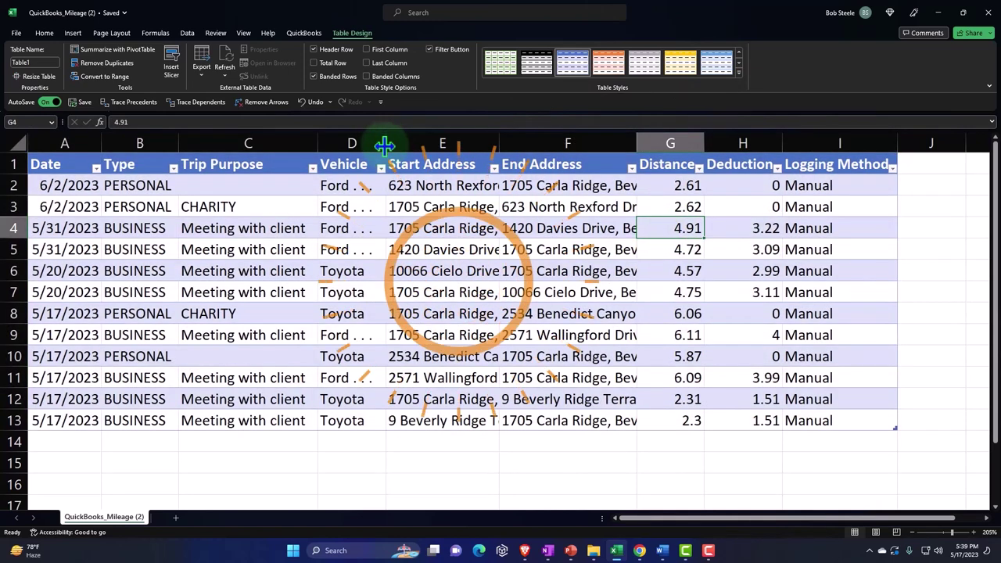
Step: Add a Total Row to the table and sum the Distance column to 52.92
left_click(379, 207)
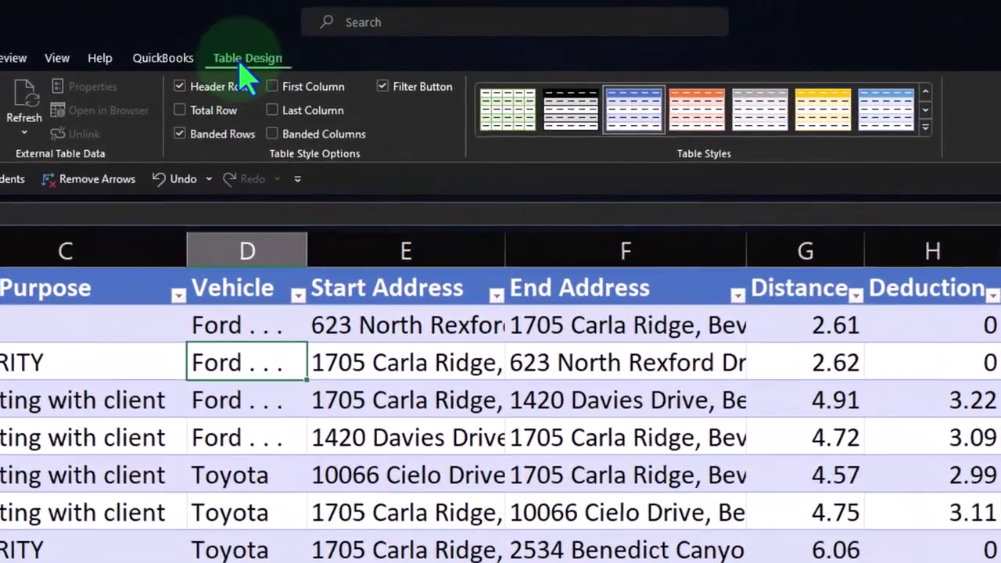
left_click(302, 70)
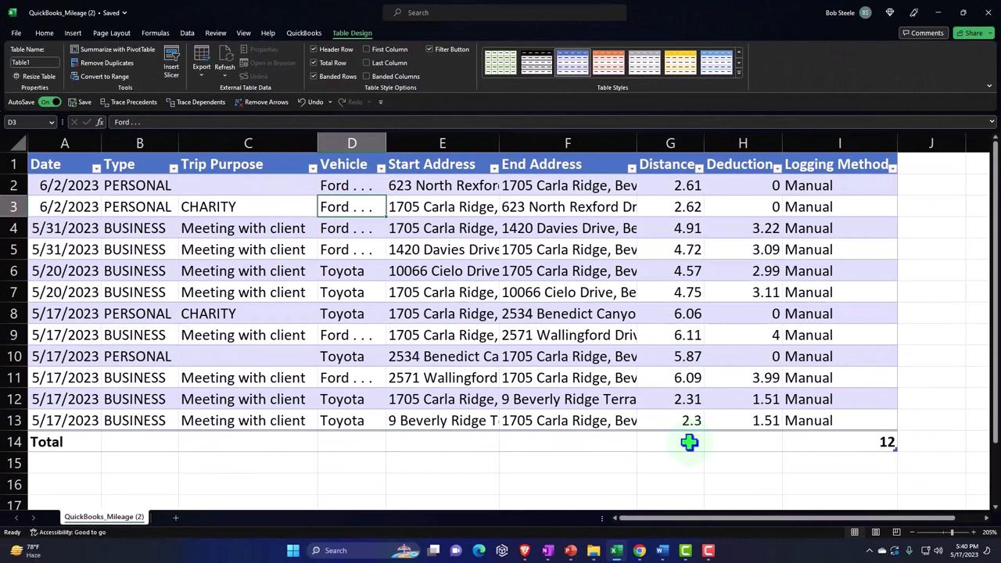
left_click(688, 442)
left_click(709, 449)
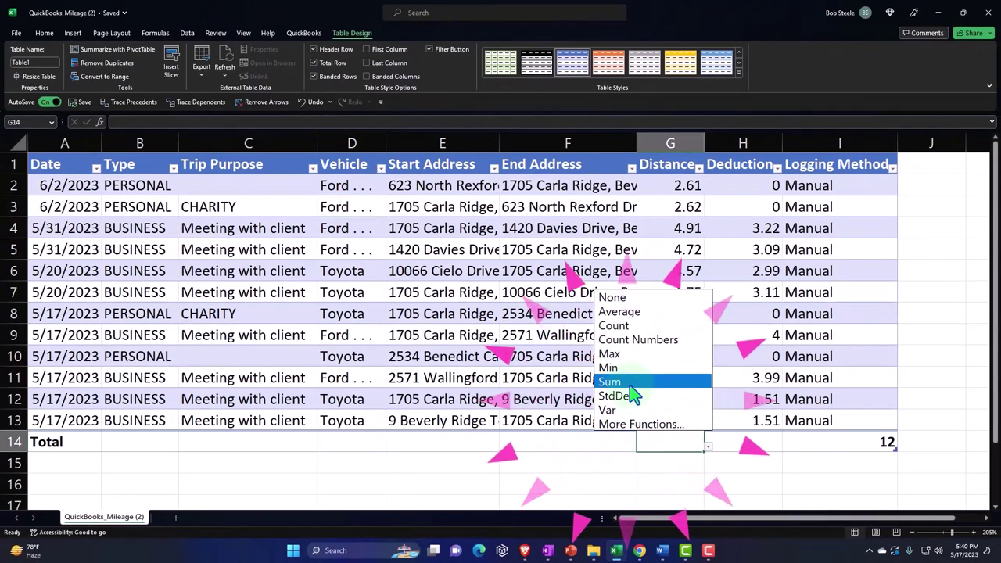
left_click(631, 382)
left_click_drag(670, 188, 665, 186)
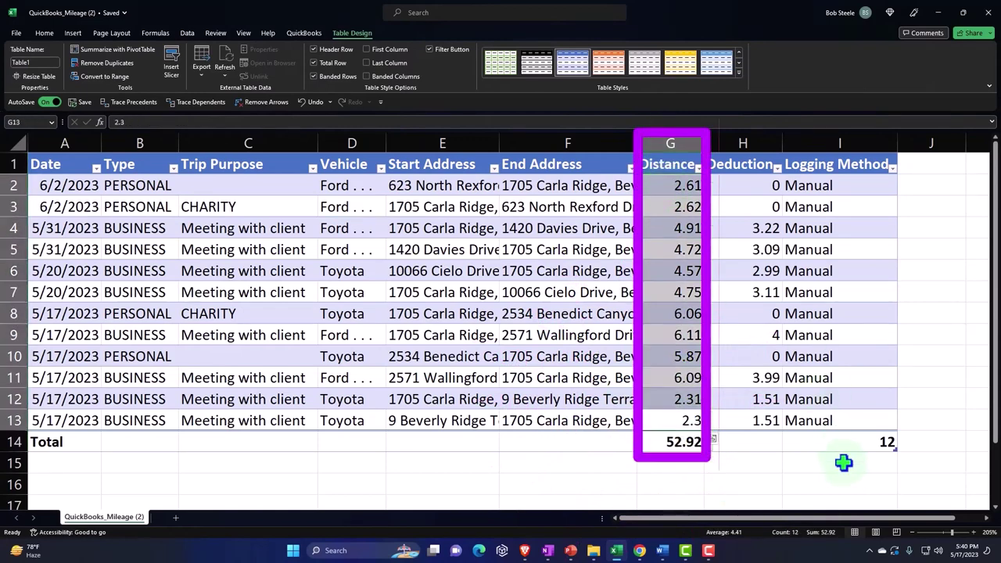
Step: Sum the Deduction column in the total row to 23.42
left_click(770, 443)
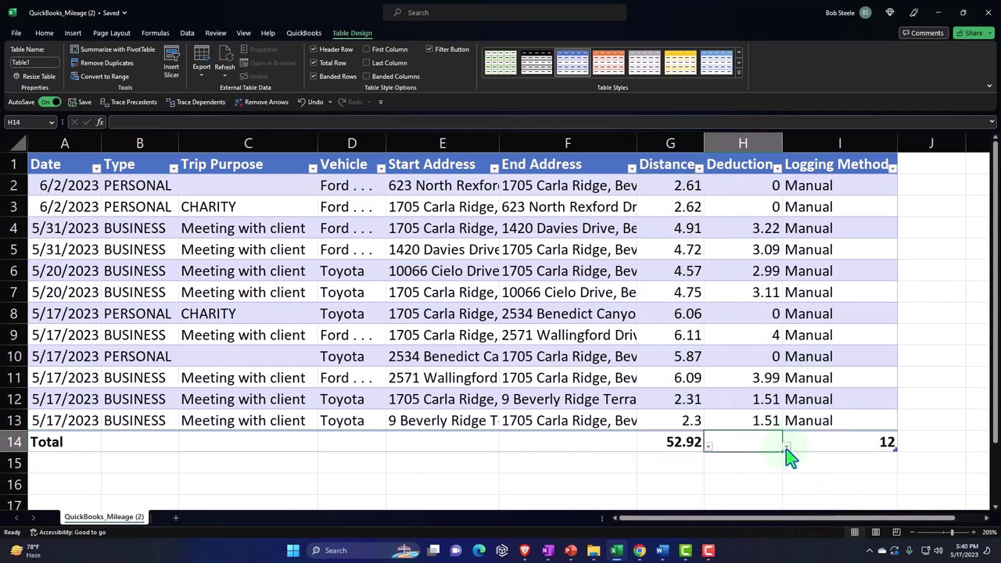
left_click(786, 449)
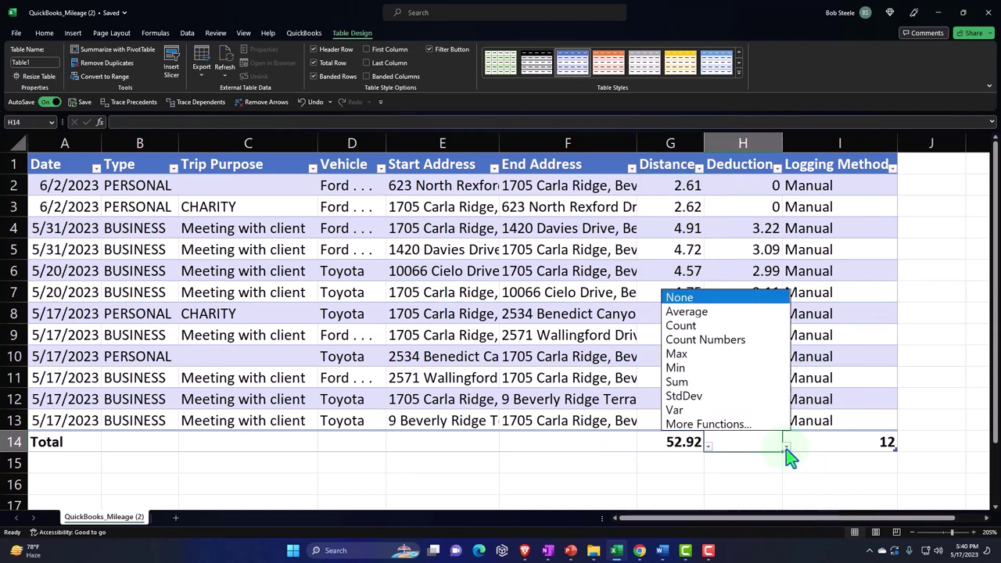
left_click(703, 383)
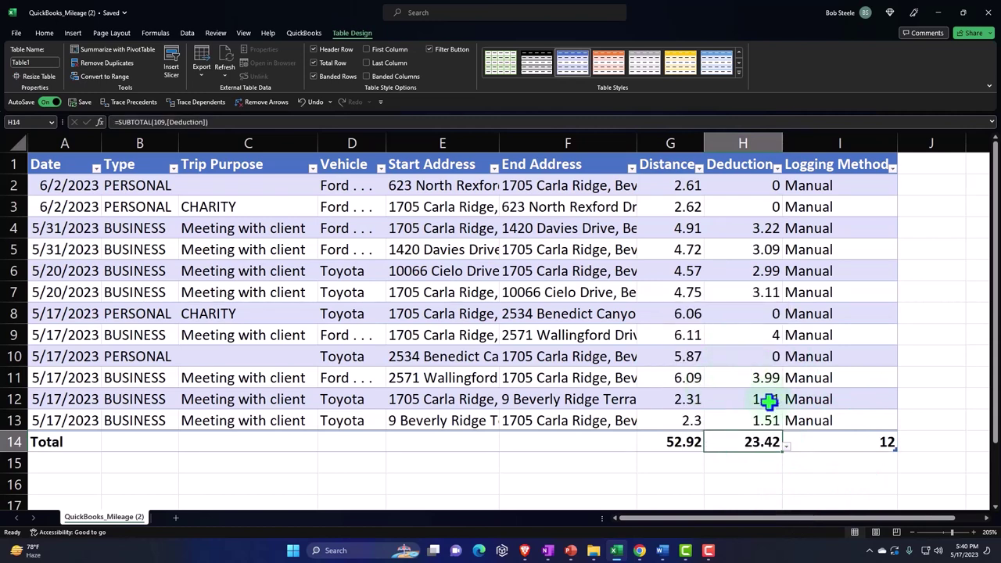
left_click_drag(756, 190, 749, 420)
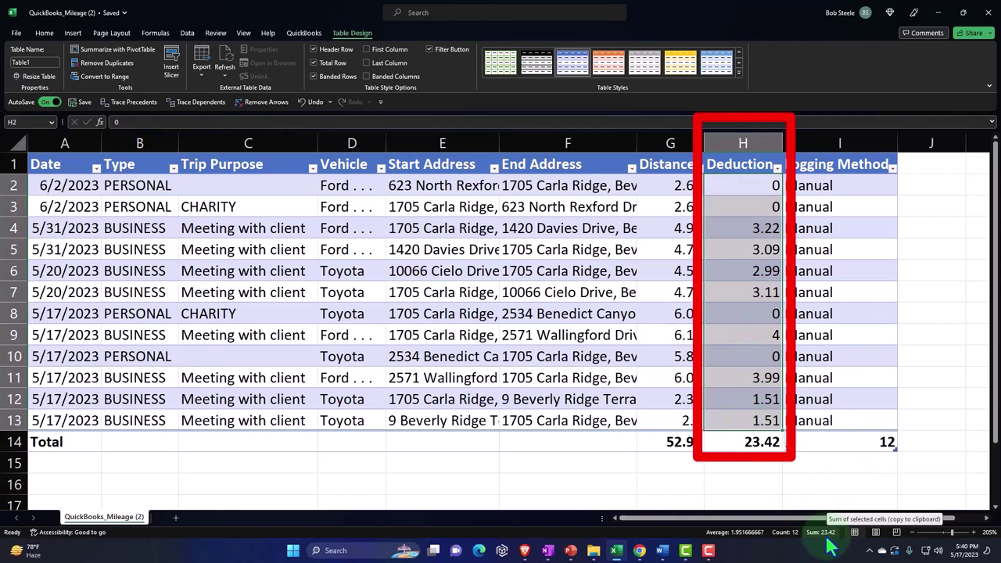
left_click(531, 477)
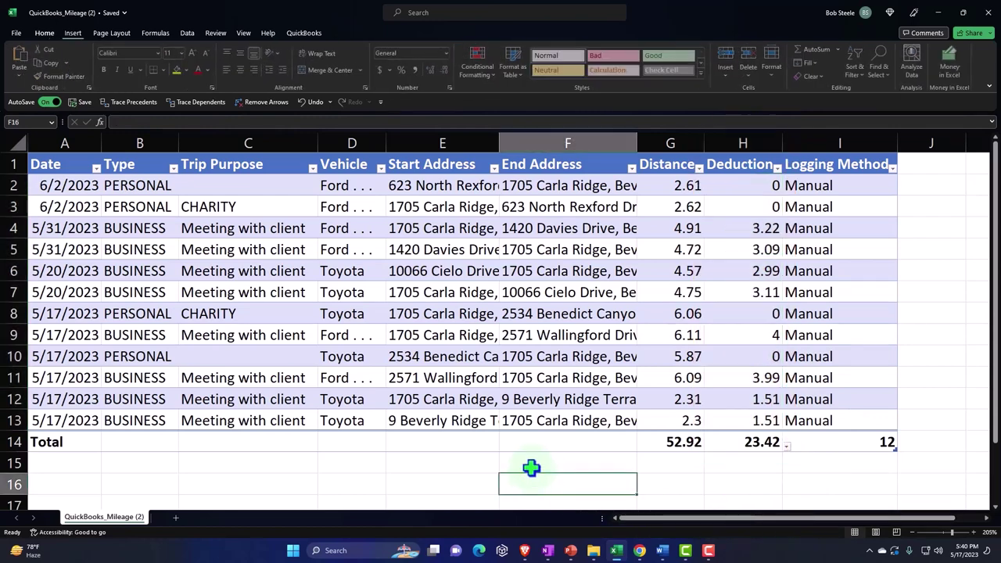